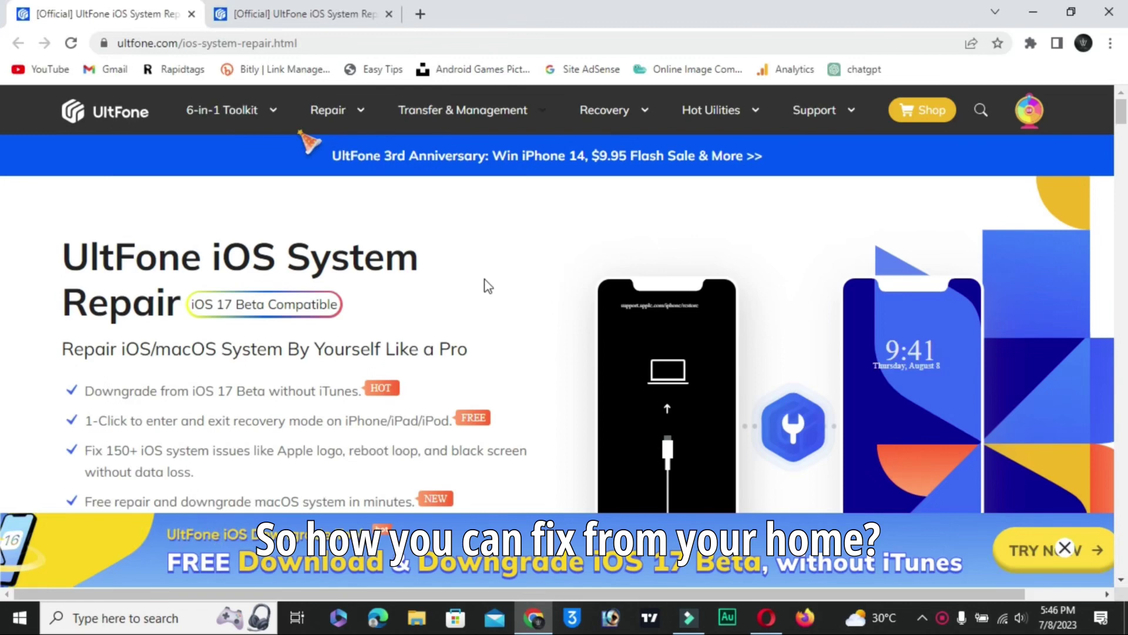
Highlight the UltFone iOS System Repair product title, then clear the selection.
scroll(456, 340, "down", 3)
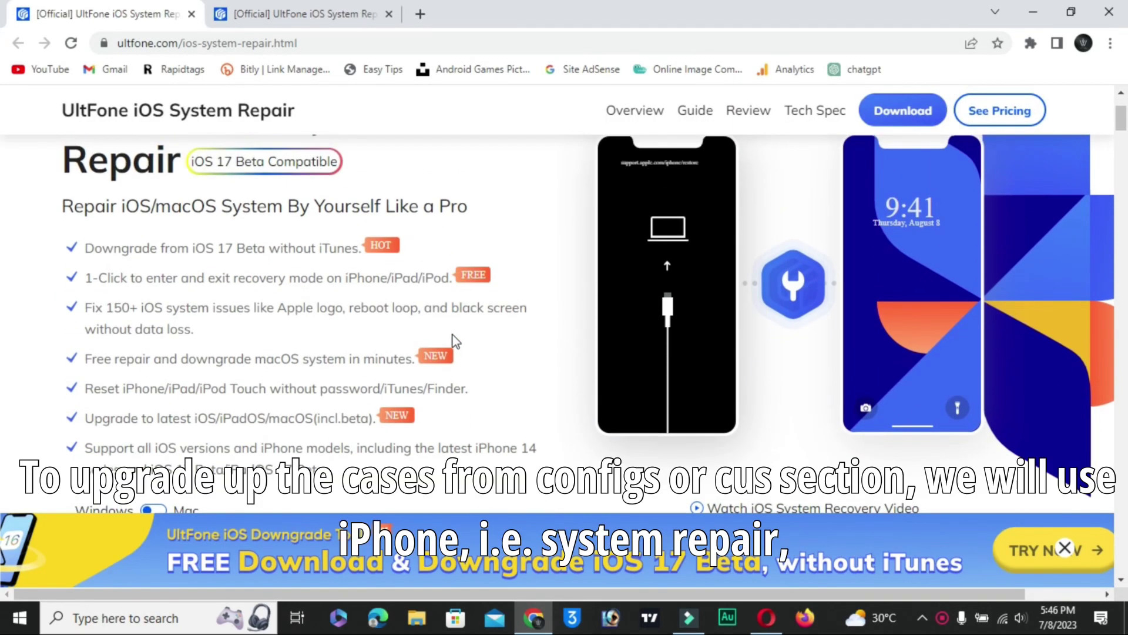
scroll(456, 341, "up", 1)
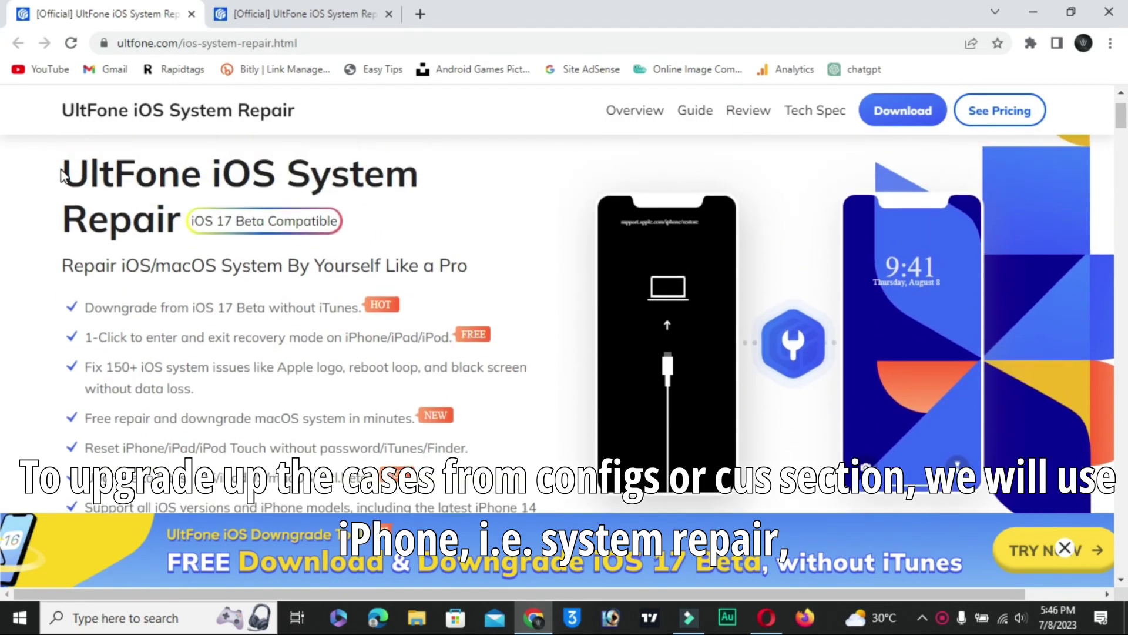
left_click_drag(233, 174, 277, 228)
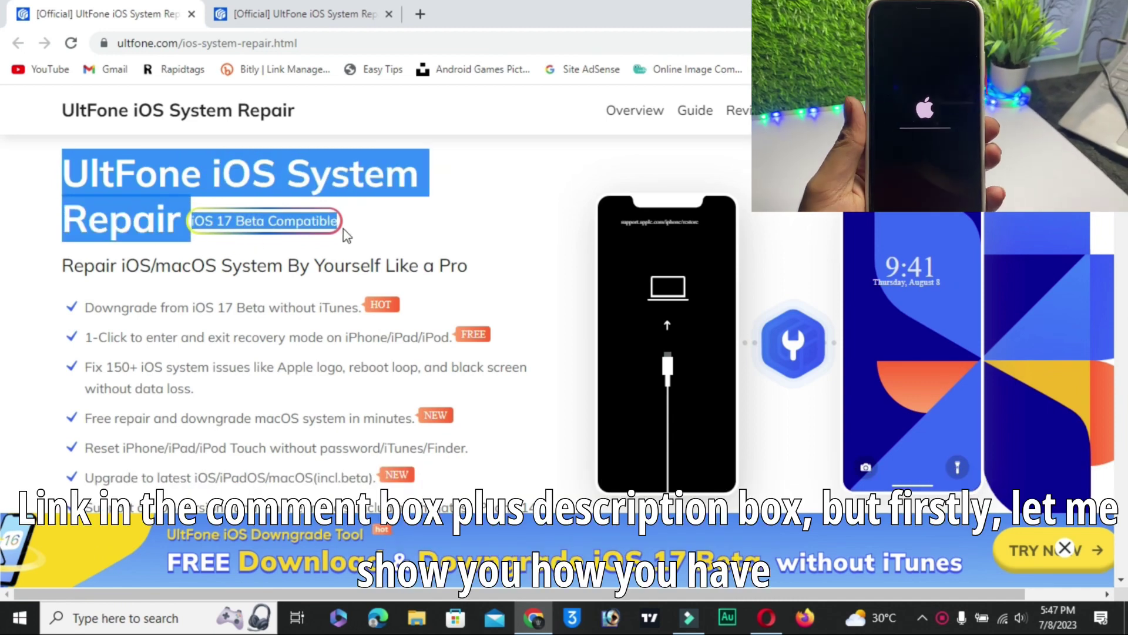
left_click_drag(347, 235, 179, 229)
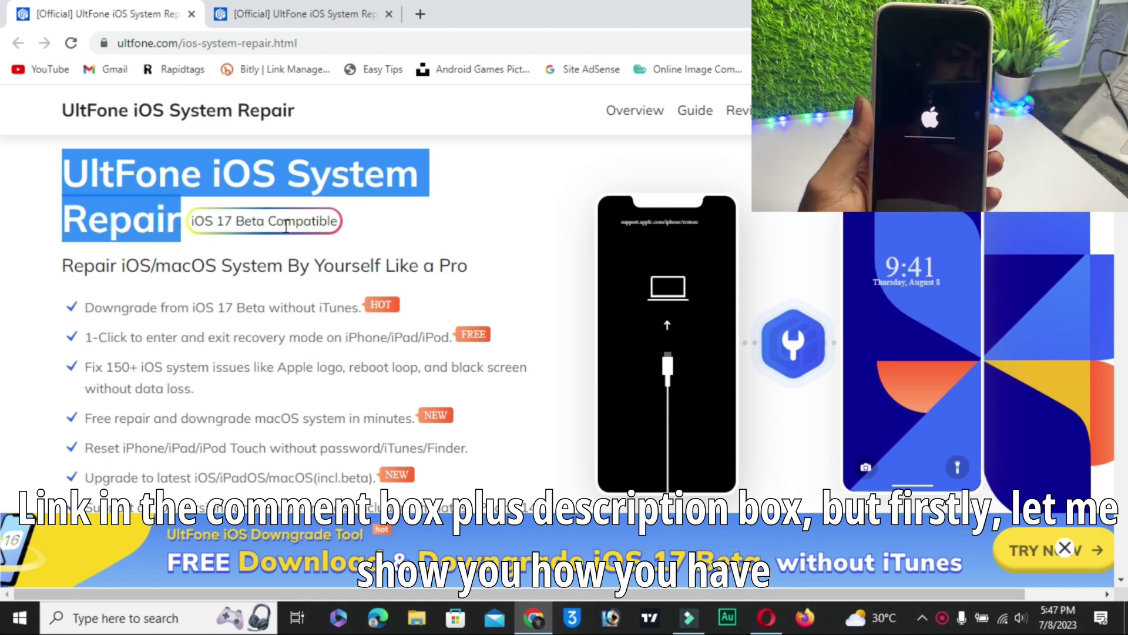
scroll(482, 304, "down", 1)
left_click(651, 291)
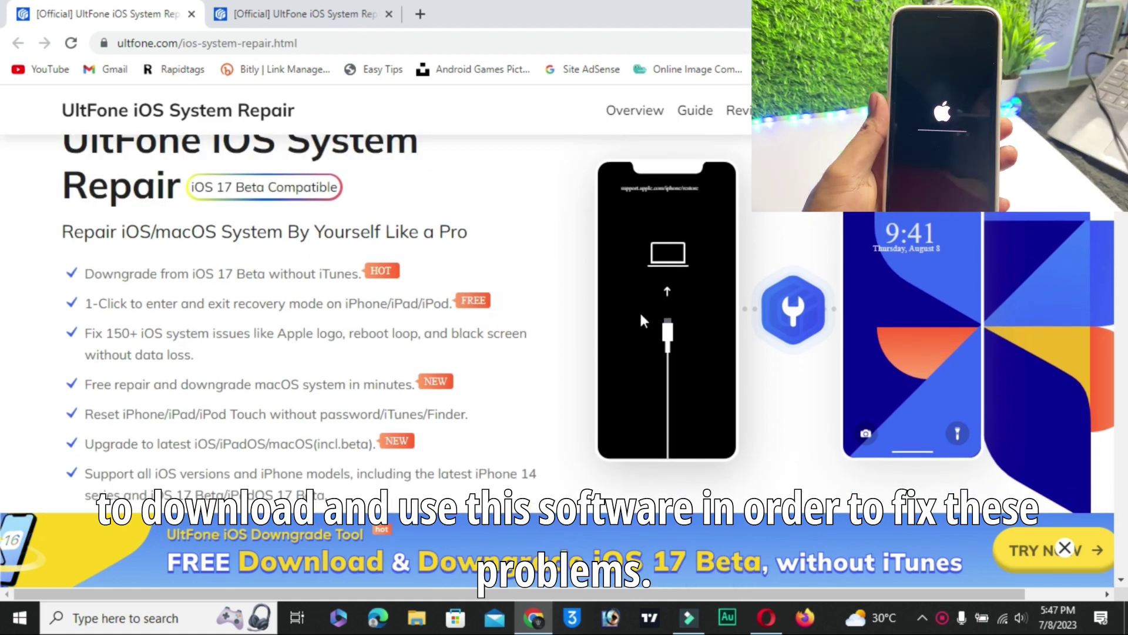
Highlight the iOS 17 Beta downgrade and one-click recovery mode bullets, starting the Fix 150+ line.
scroll(526, 359, "down", 1)
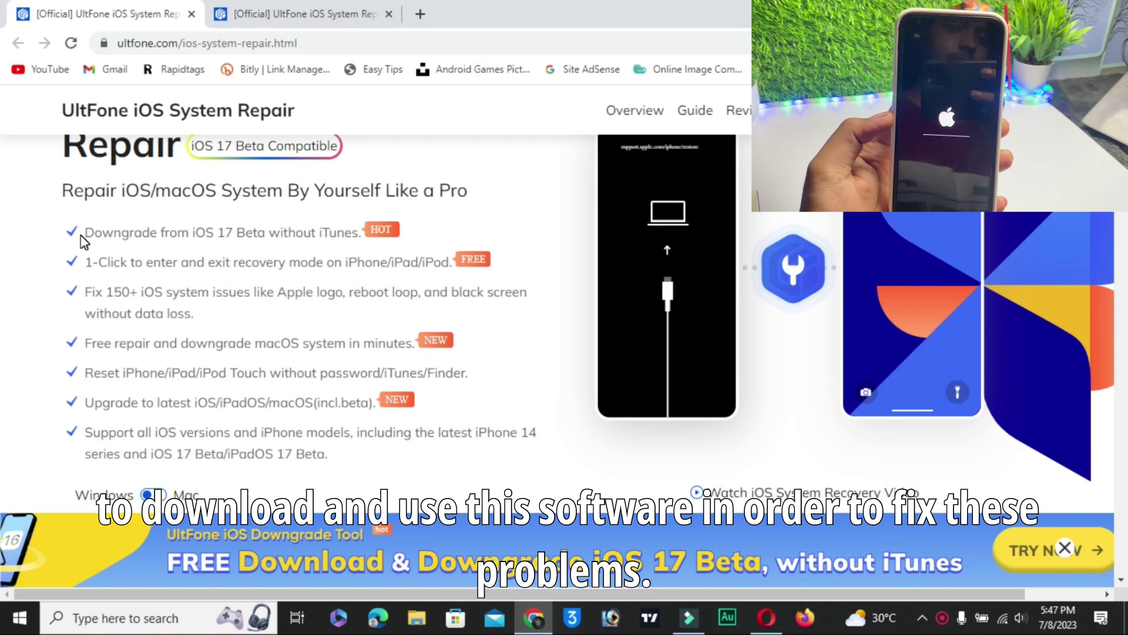
left_click_drag(85, 233, 369, 235)
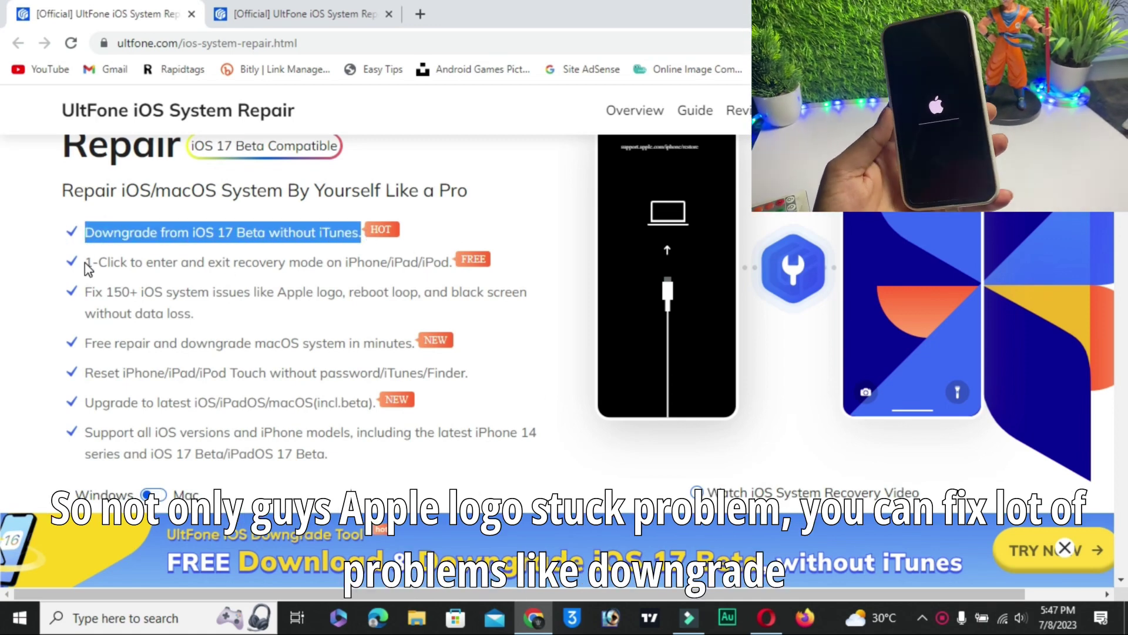
left_click_drag(87, 262, 244, 262)
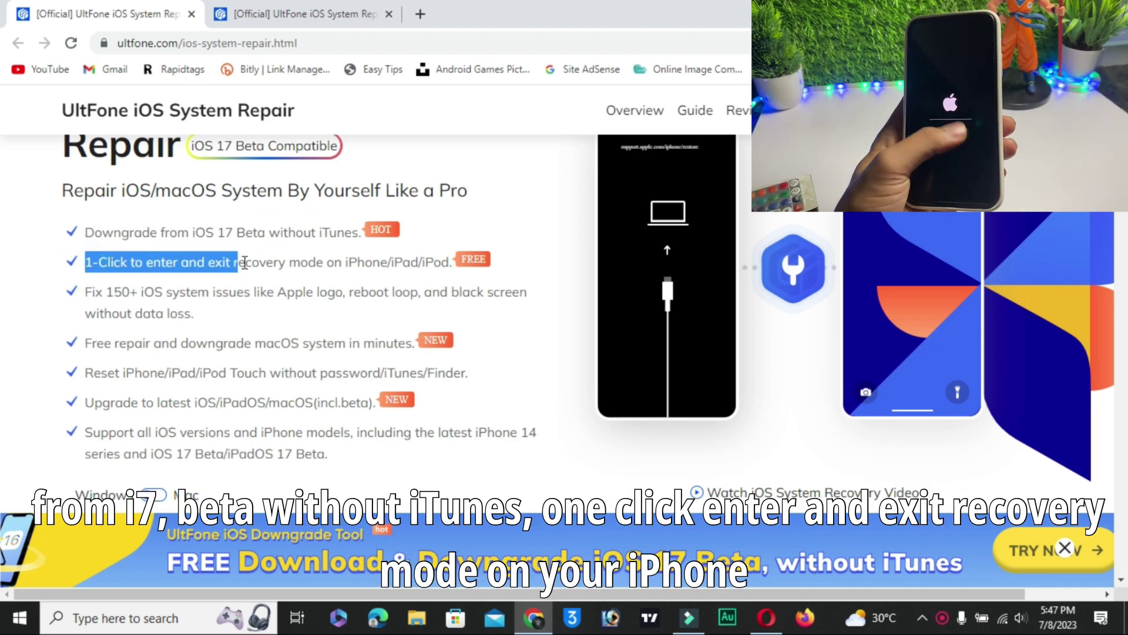
left_click_drag(357, 264, 474, 265)
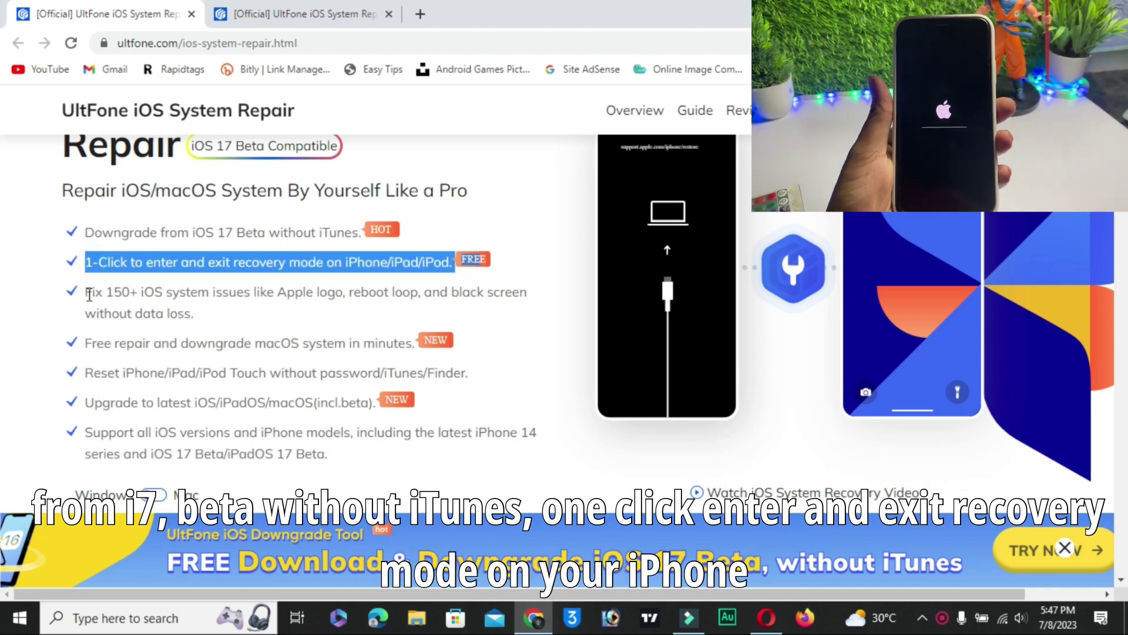
left_click_drag(89, 294, 250, 296)
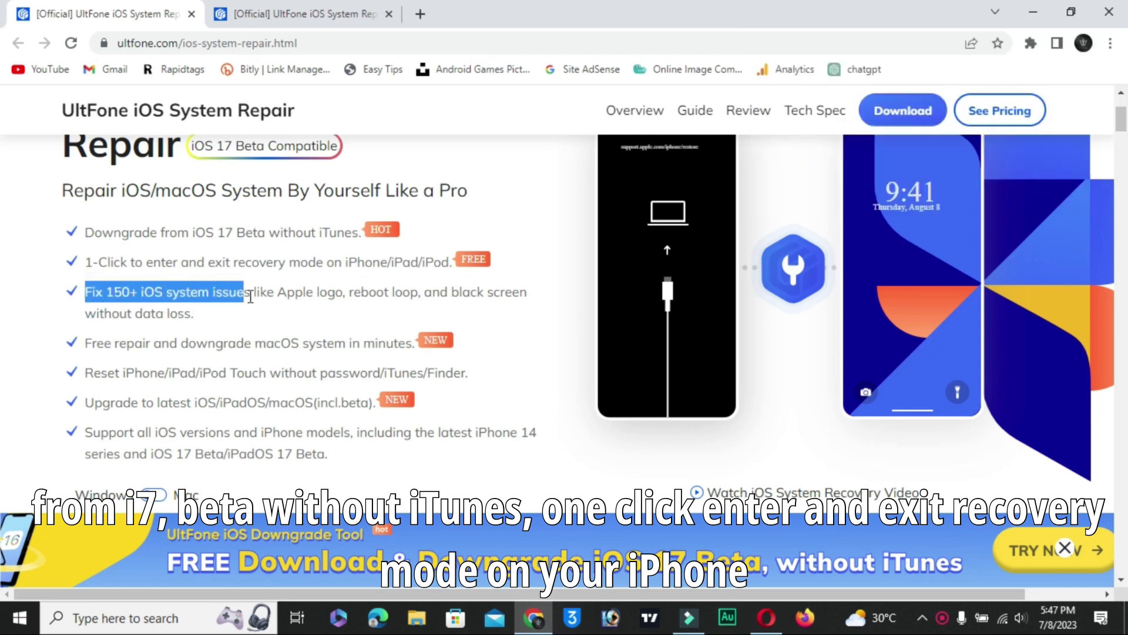
Highlight the Fix 150+ issues, macOS repair, passwordless reset, latest-iOS upgrade and all-iOS-version bullets in turn.
left_click_drag(319, 292, 350, 294)
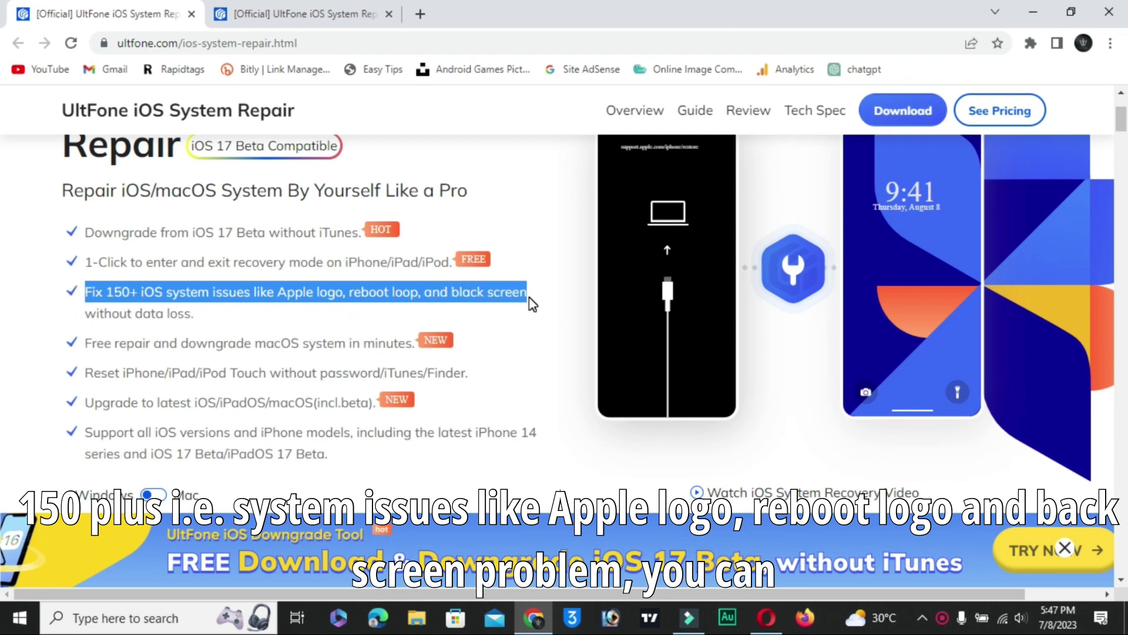
left_click_drag(532, 303, 202, 322)
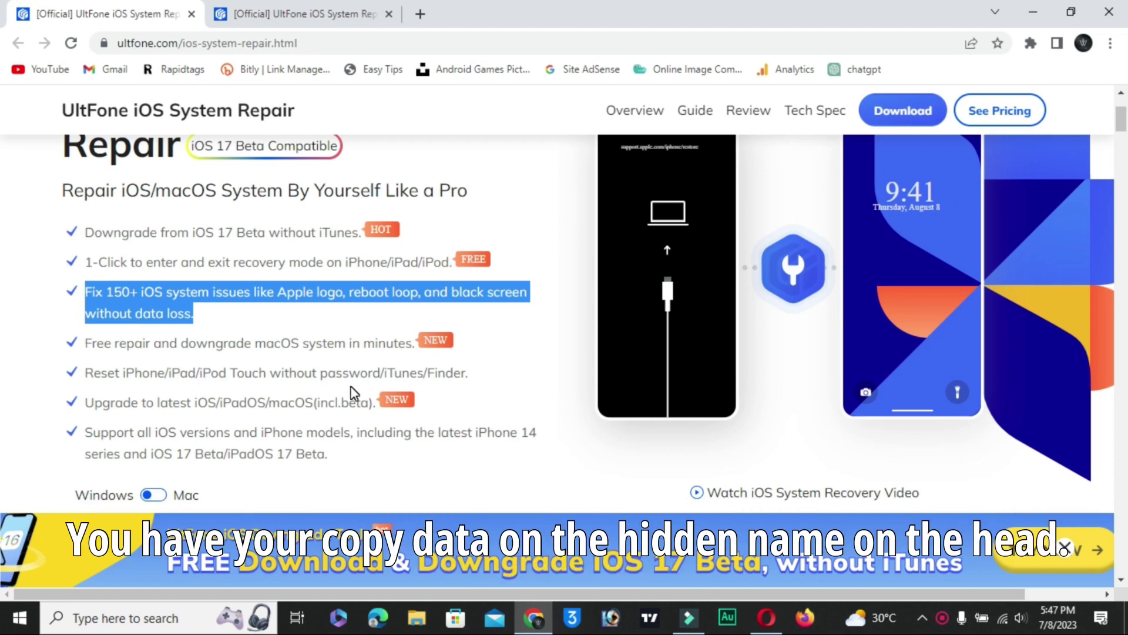
scroll(352, 393, "down", 2)
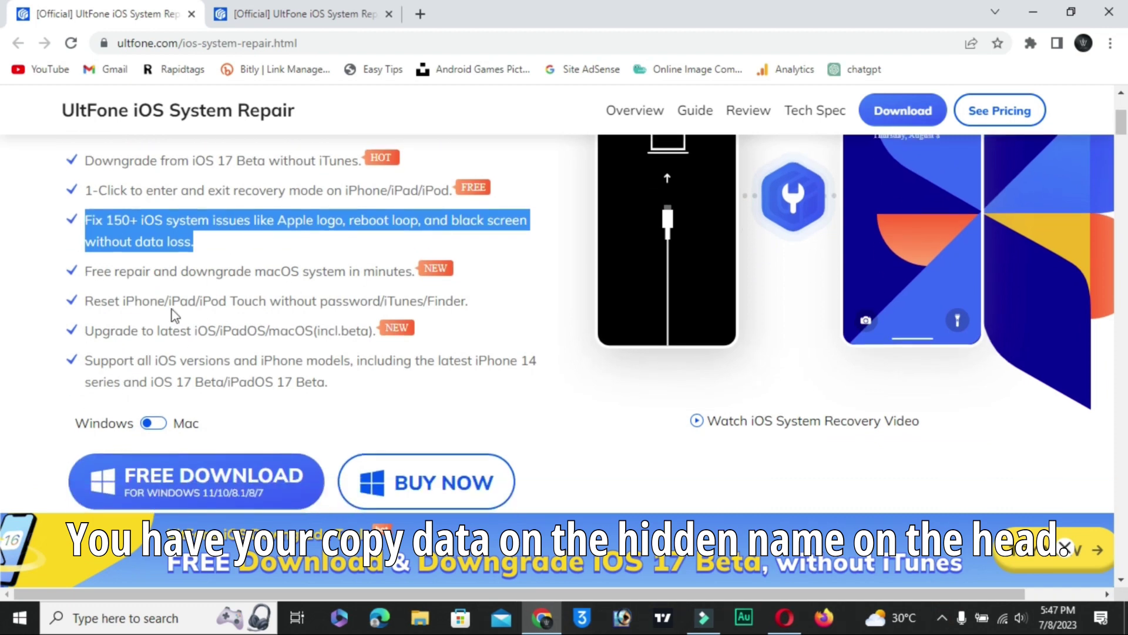
left_click_drag(88, 271, 457, 262)
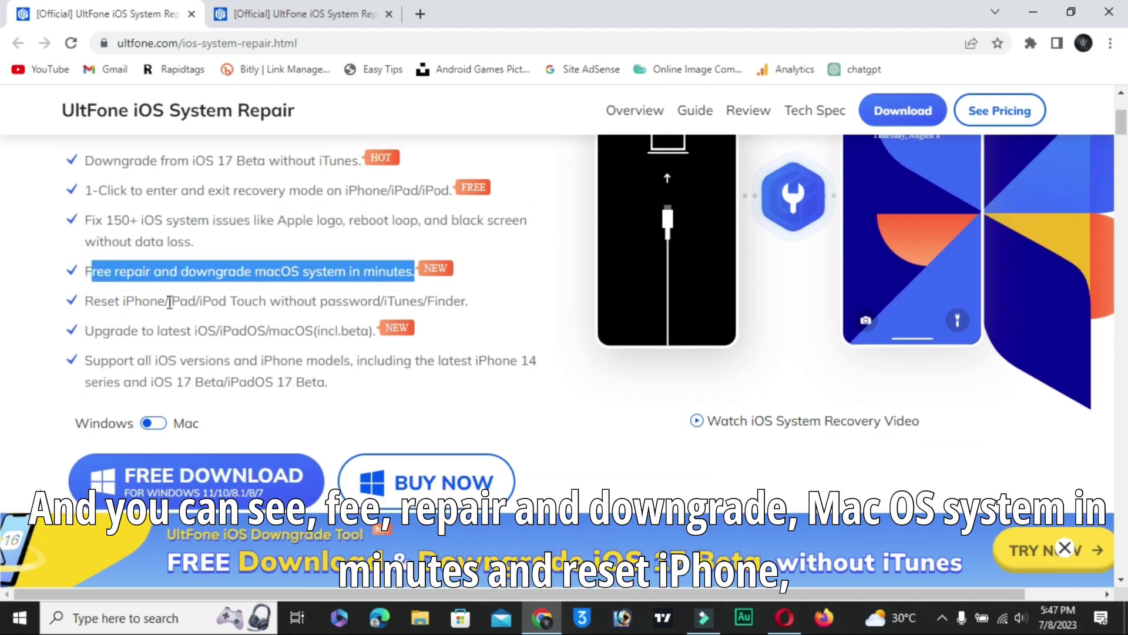
left_click_drag(87, 300, 493, 301)
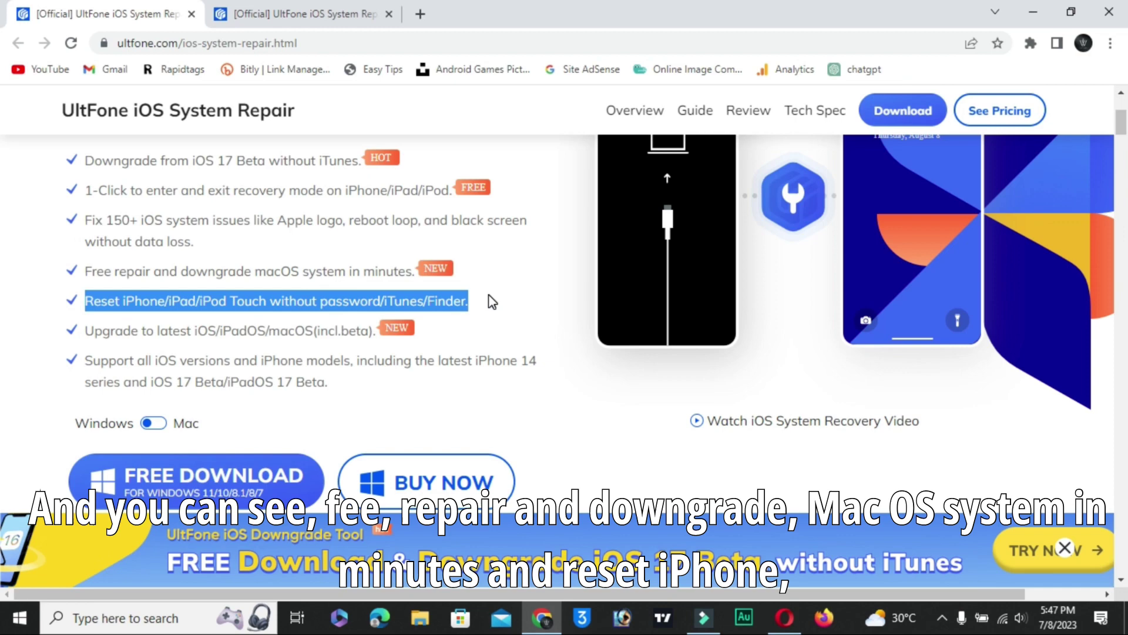
left_click_drag(85, 331, 388, 329)
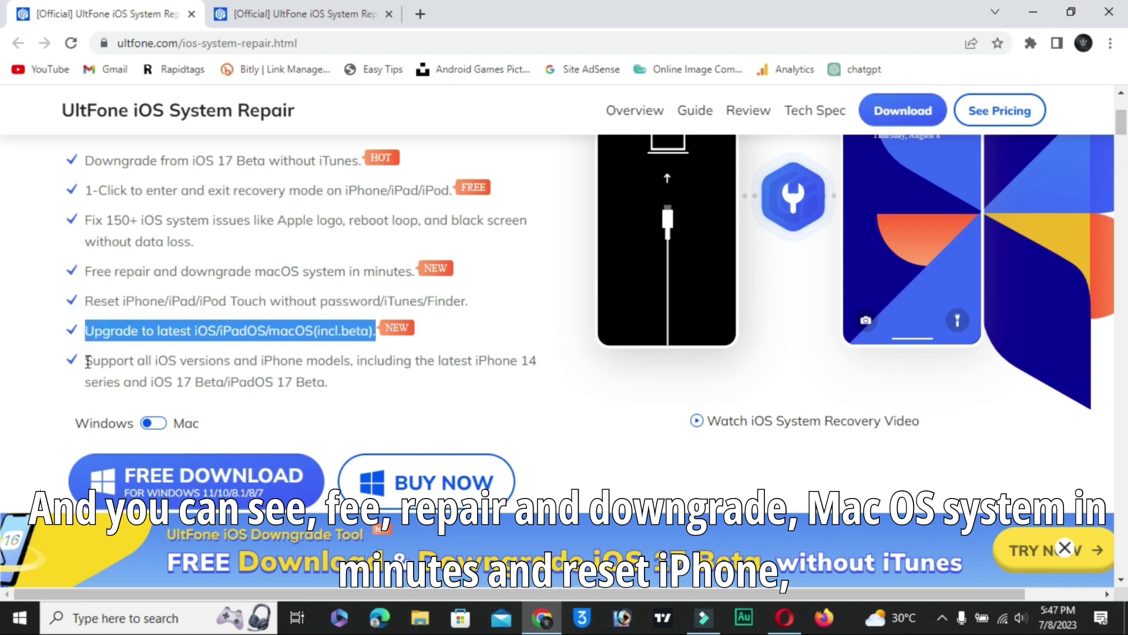
left_click_drag(86, 361, 352, 360)
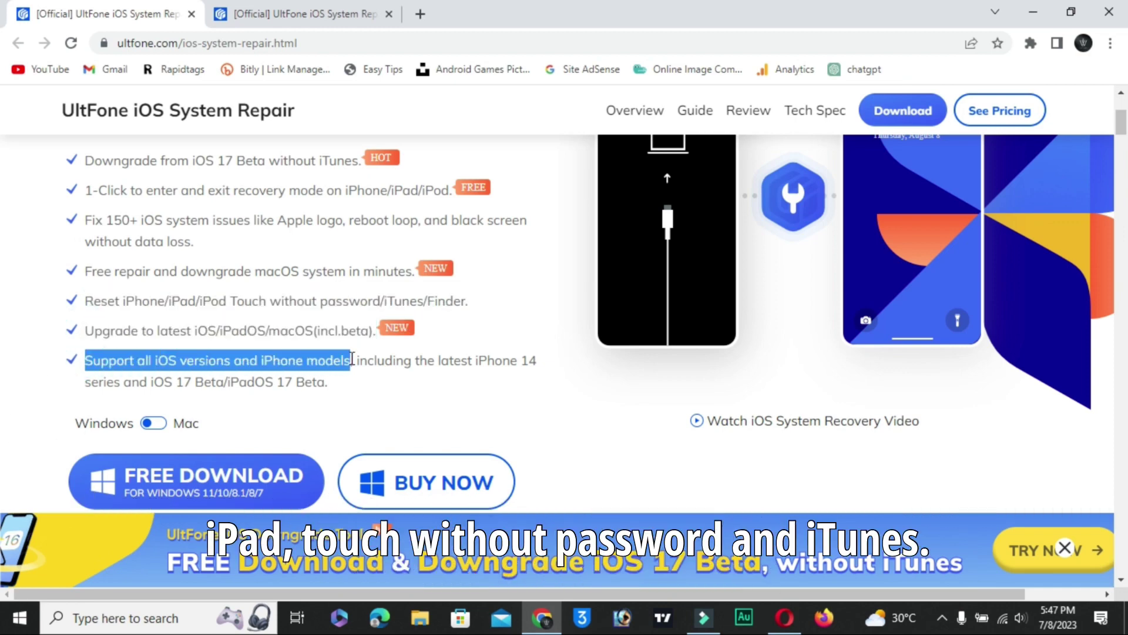
Clear the feature highlight and scroll past the supported-issue icons to the download options.
scroll(655, 382, "down", 8)
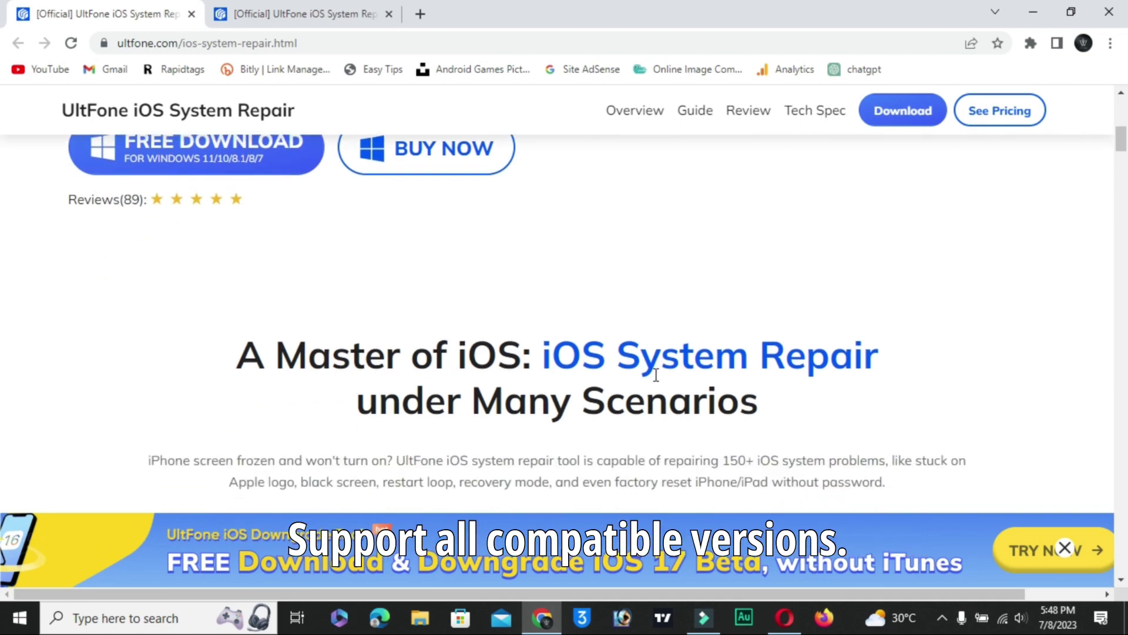
scroll(655, 379, "up", 6)
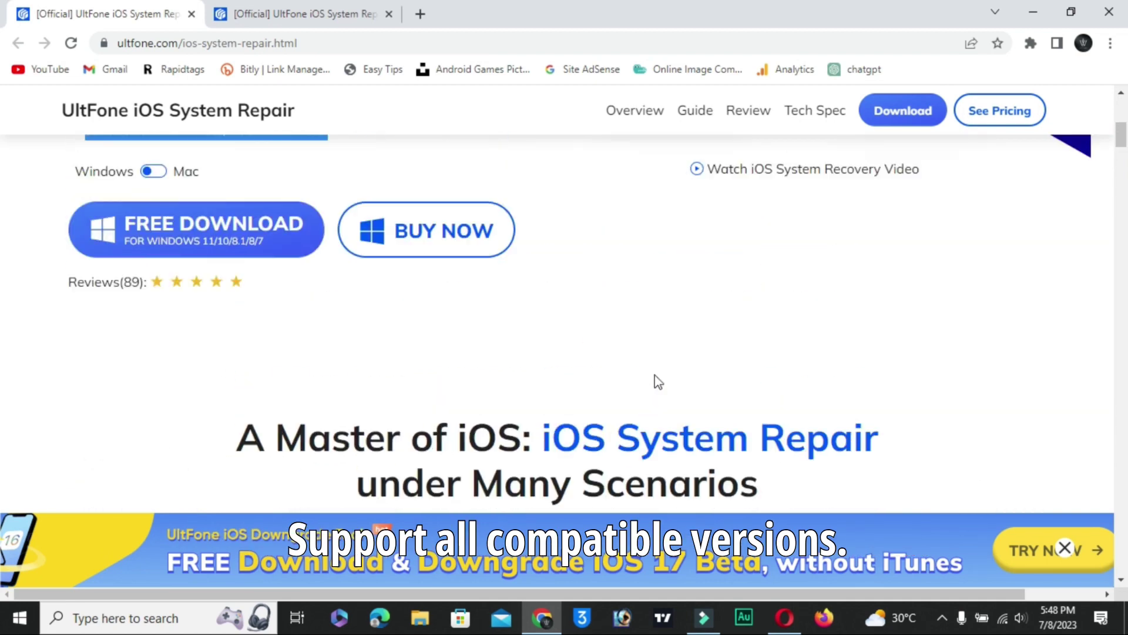
left_click(647, 336)
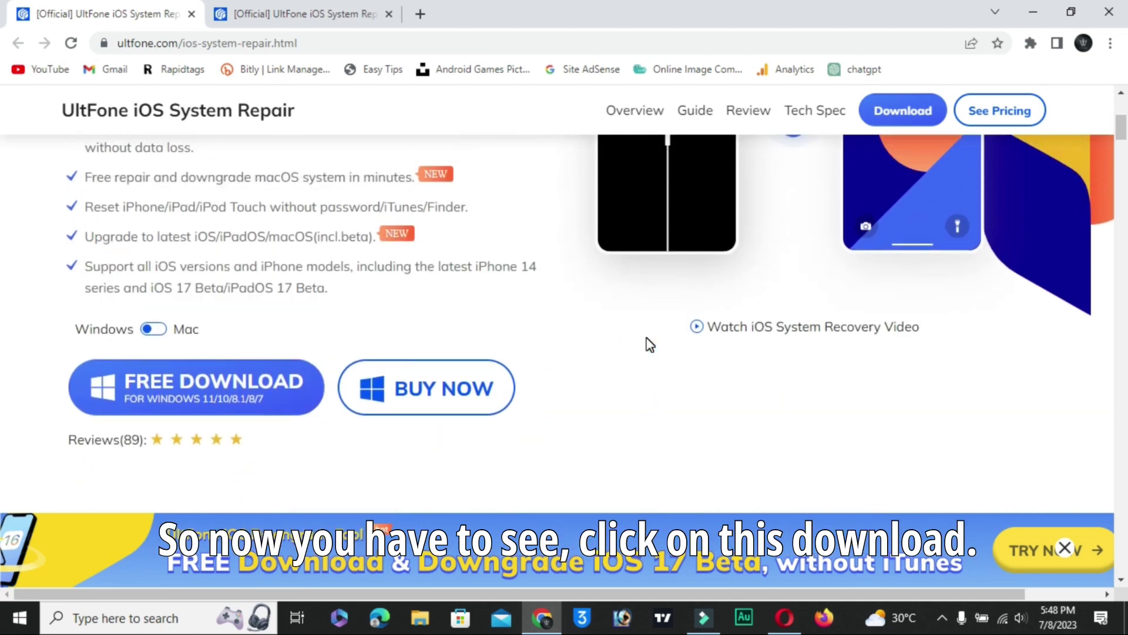
scroll(649, 344, "down", 6)
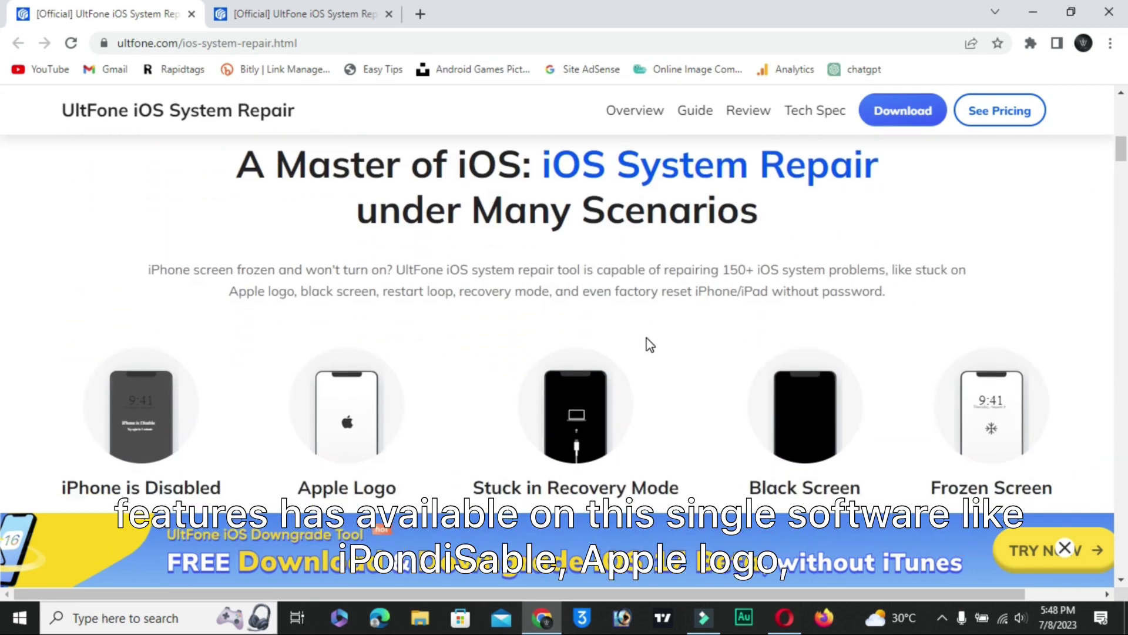
scroll(650, 344, "down", 3)
scroll(649, 344, "up", 2)
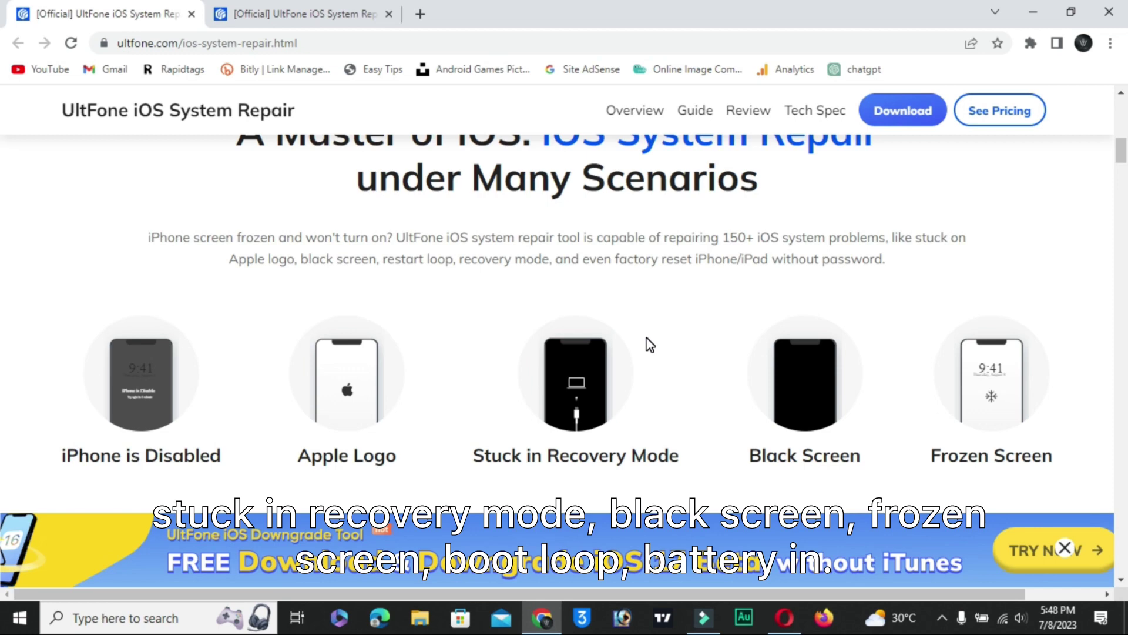
scroll(650, 345, "down", 6)
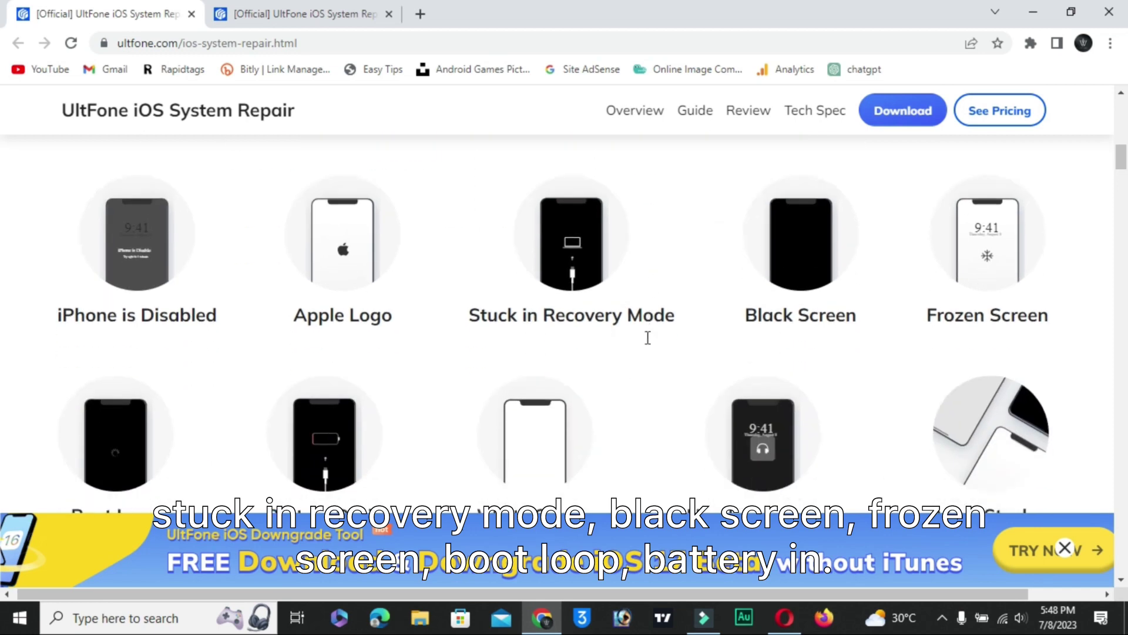
scroll(650, 345, "down", 1)
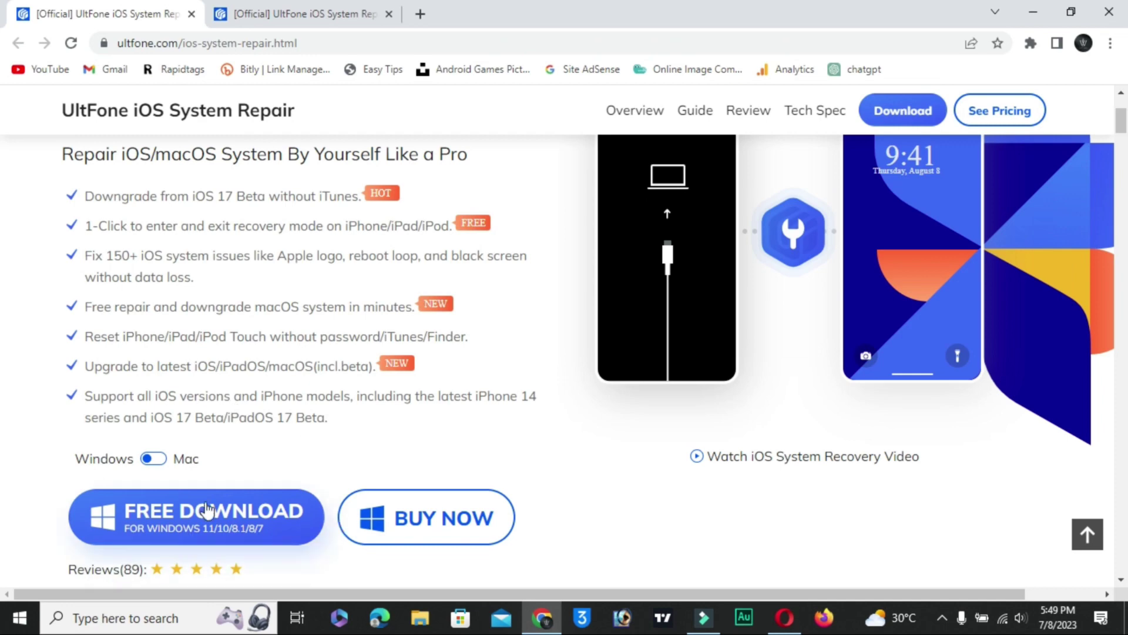
Download the Windows version of UltFone iOS System Repair and install it.
left_click(228, 511)
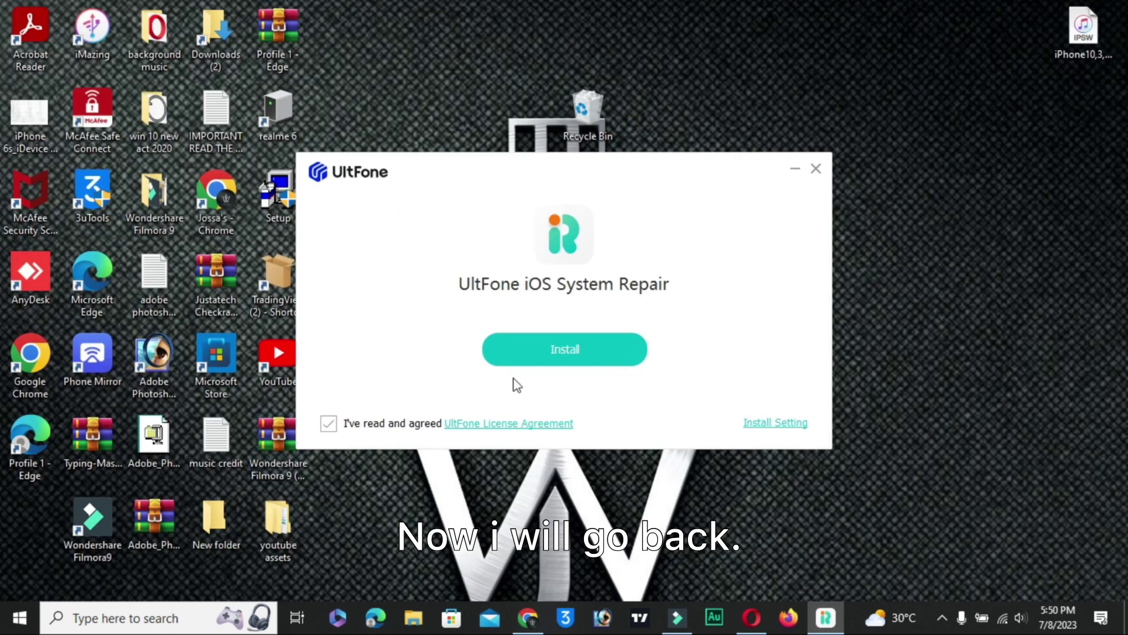
left_click(561, 352)
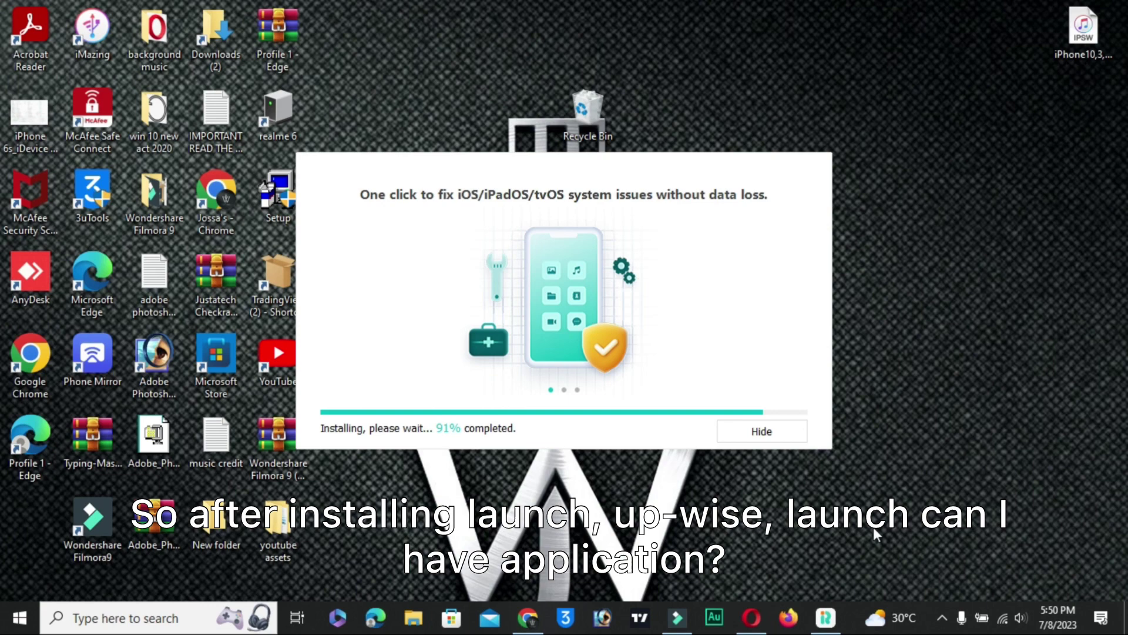
left_click(942, 617)
right_click(969, 554)
left_click(972, 564)
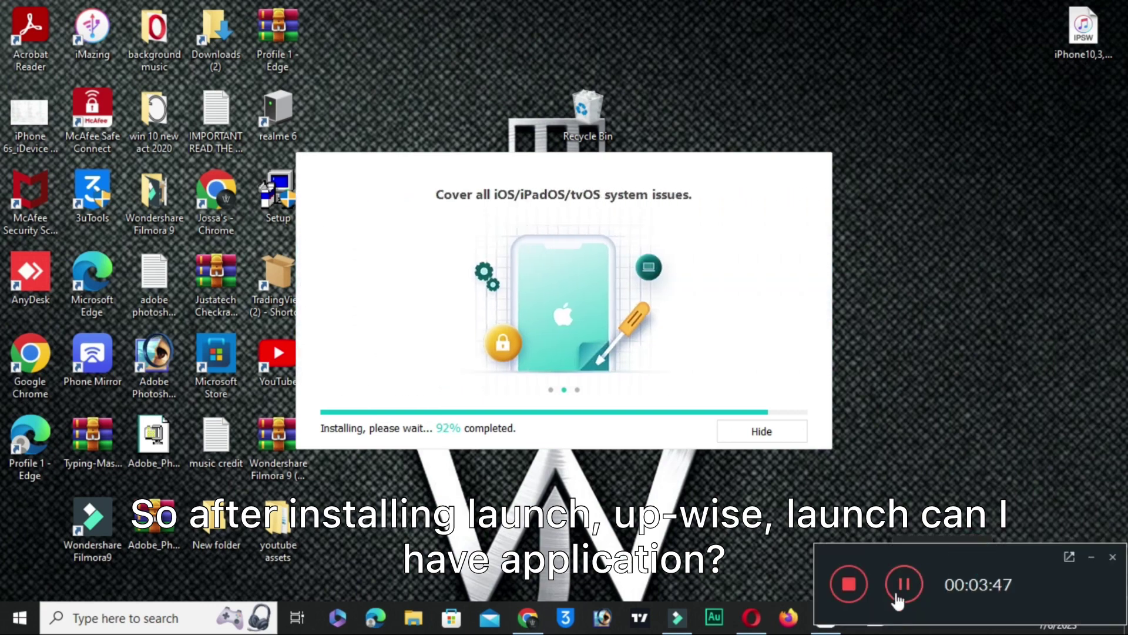
Start iOS System Repair from the app's home screen.
left_click(897, 594)
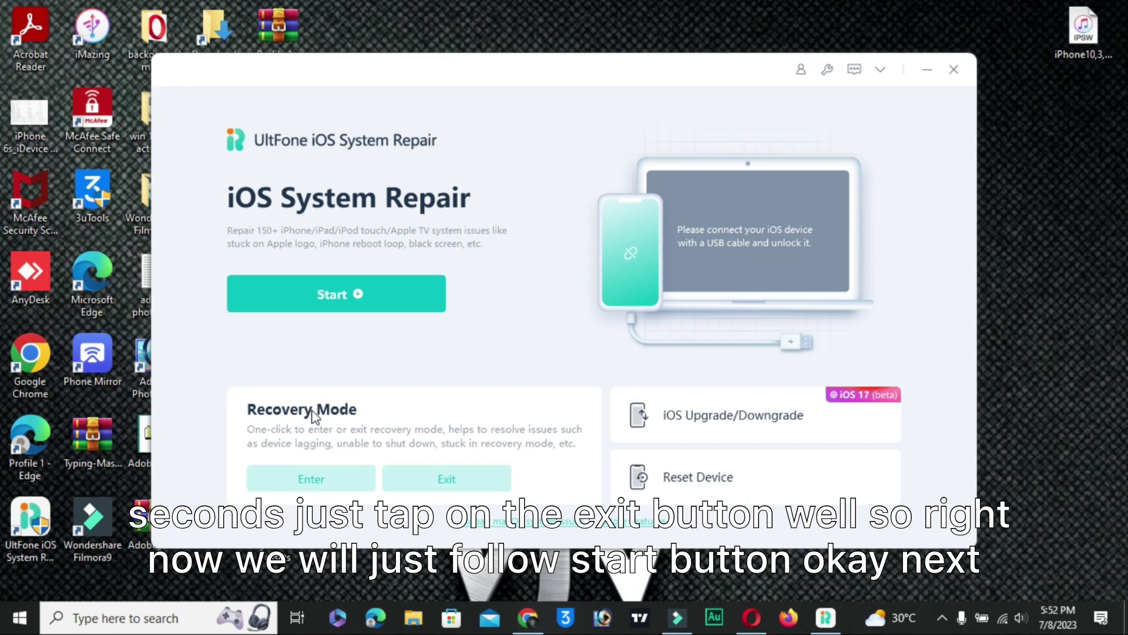
Choose Standard Repair over Deep Repair, download firmware 16.5.1, and start repairing the iPhone X.
left_click(353, 308)
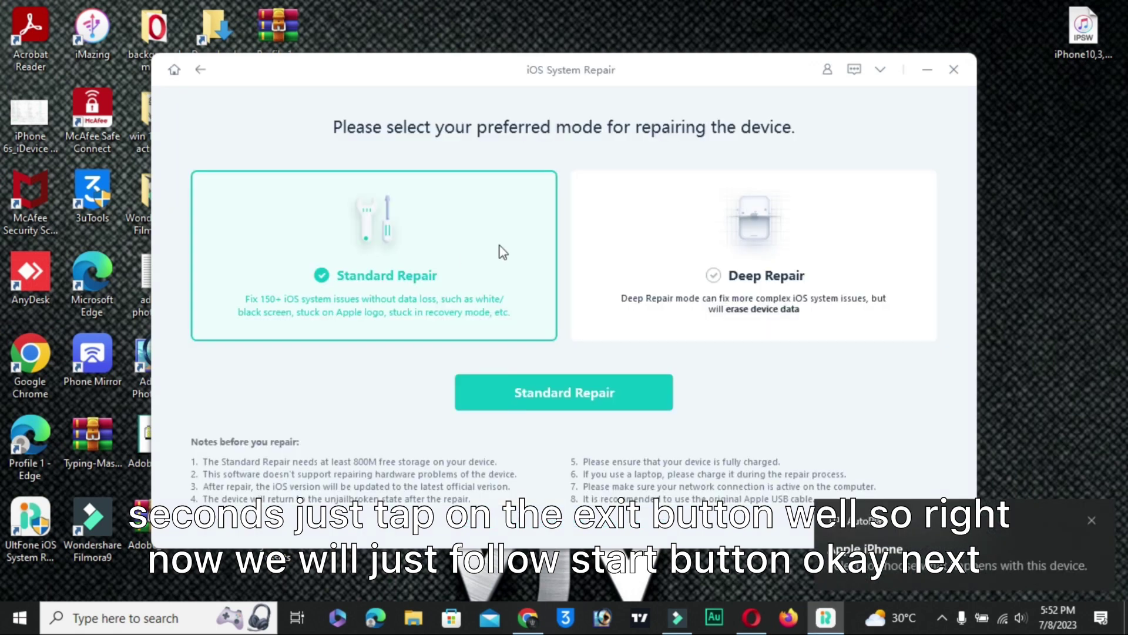
left_click(781, 297)
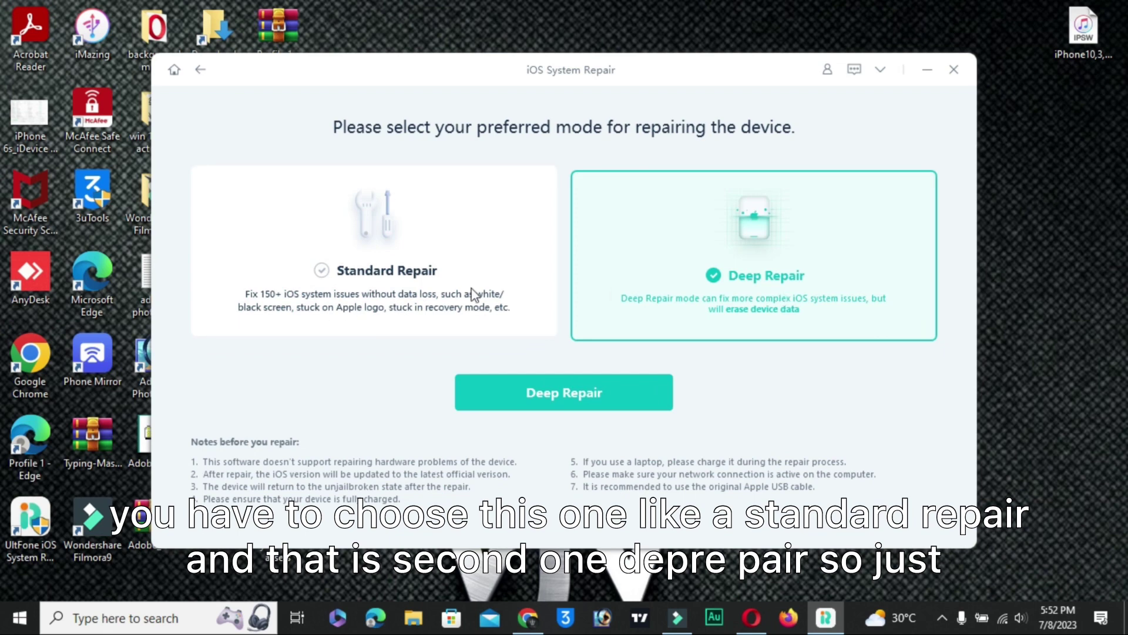
left_click(303, 281)
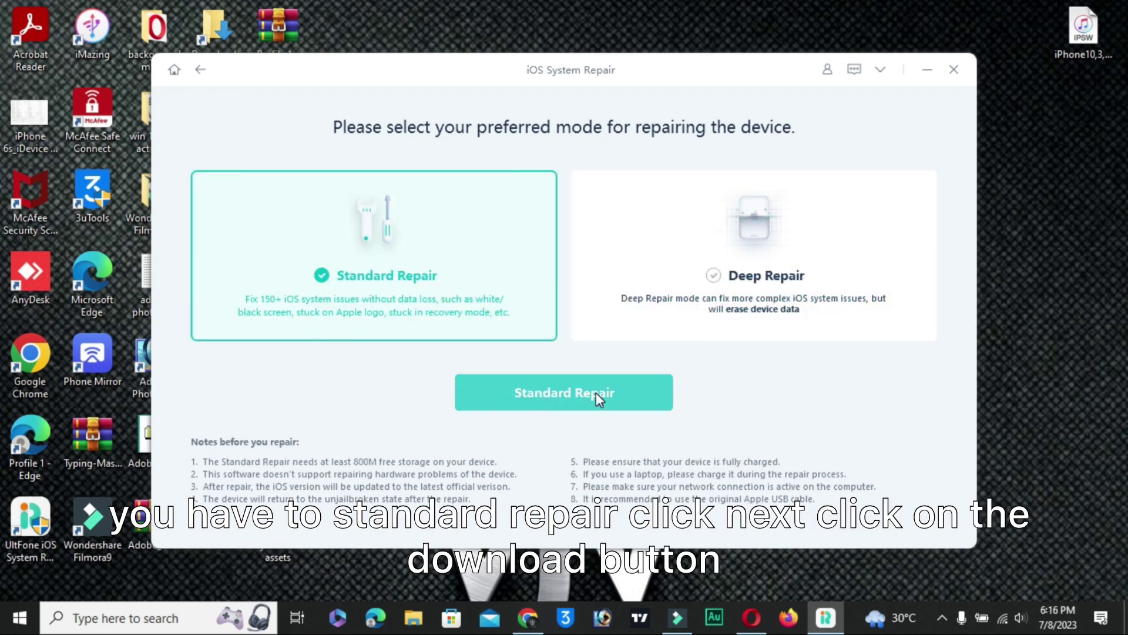
left_click(595, 394)
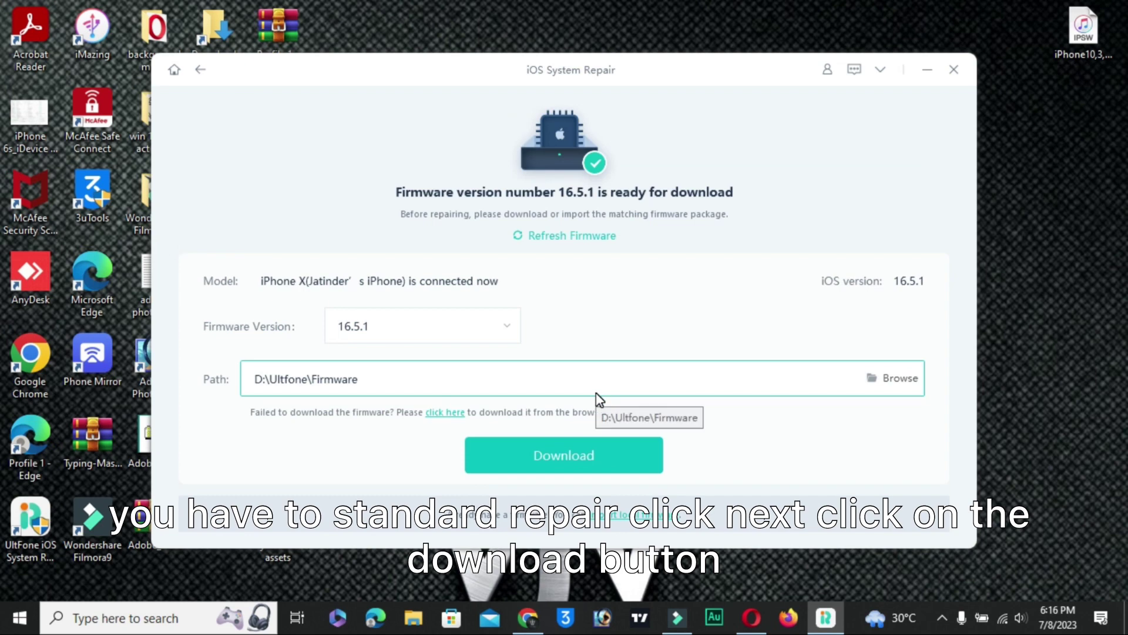
left_click(552, 468)
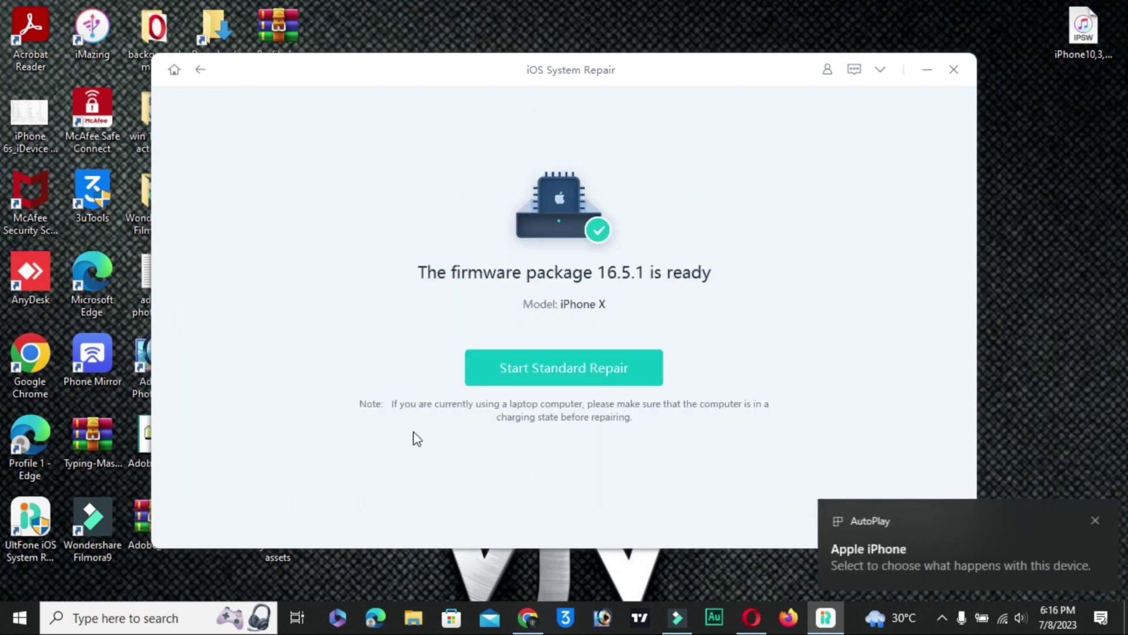
left_click(540, 370)
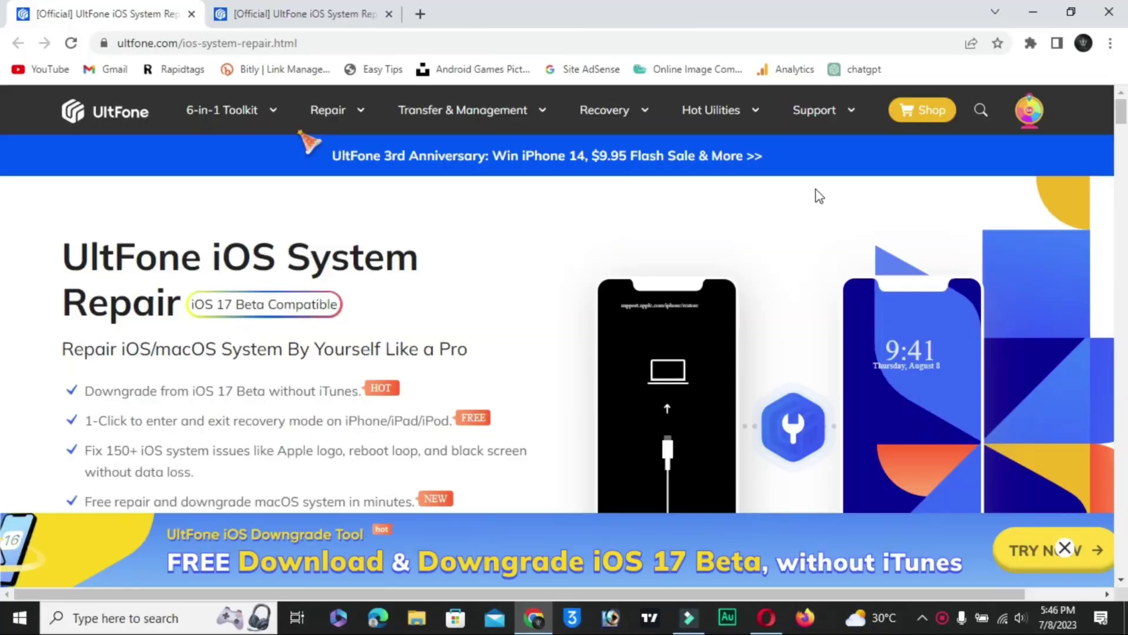
Highlight the UltFone iOS System Repair title, then clear it.
scroll(453, 339, "down", 2)
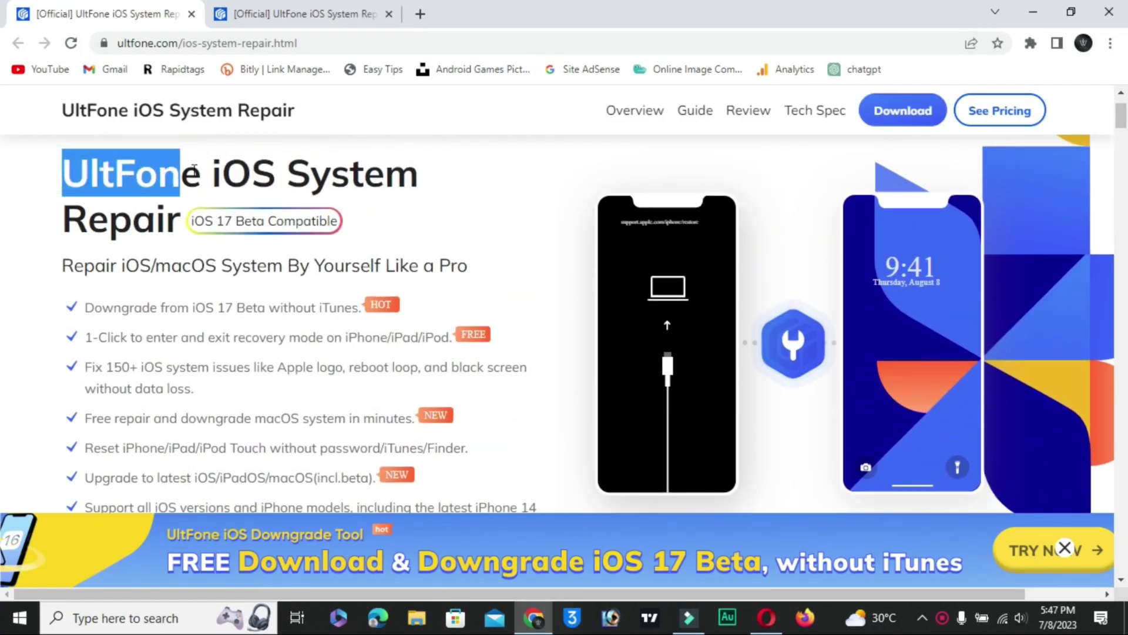
left_click_drag(367, 164, 149, 207)
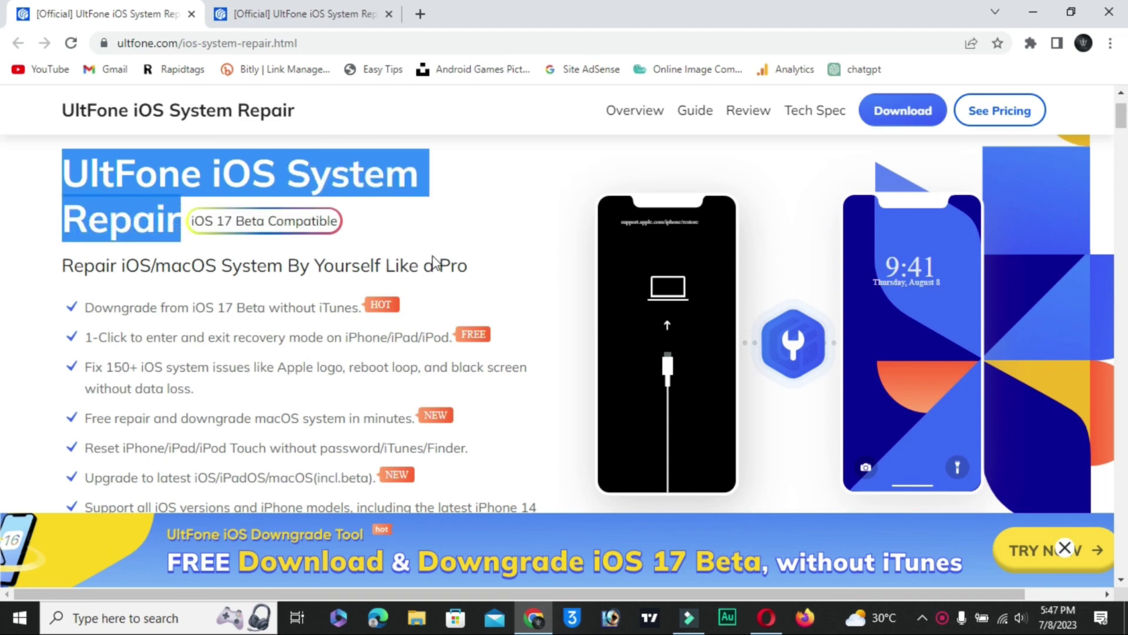
scroll(480, 303, "down", 1)
left_click(468, 289)
Highlight the iOS 17 Beta downgrade, one-click recovery mode and Fix 150+ issues bullets.
scroll(527, 358, "down", 1)
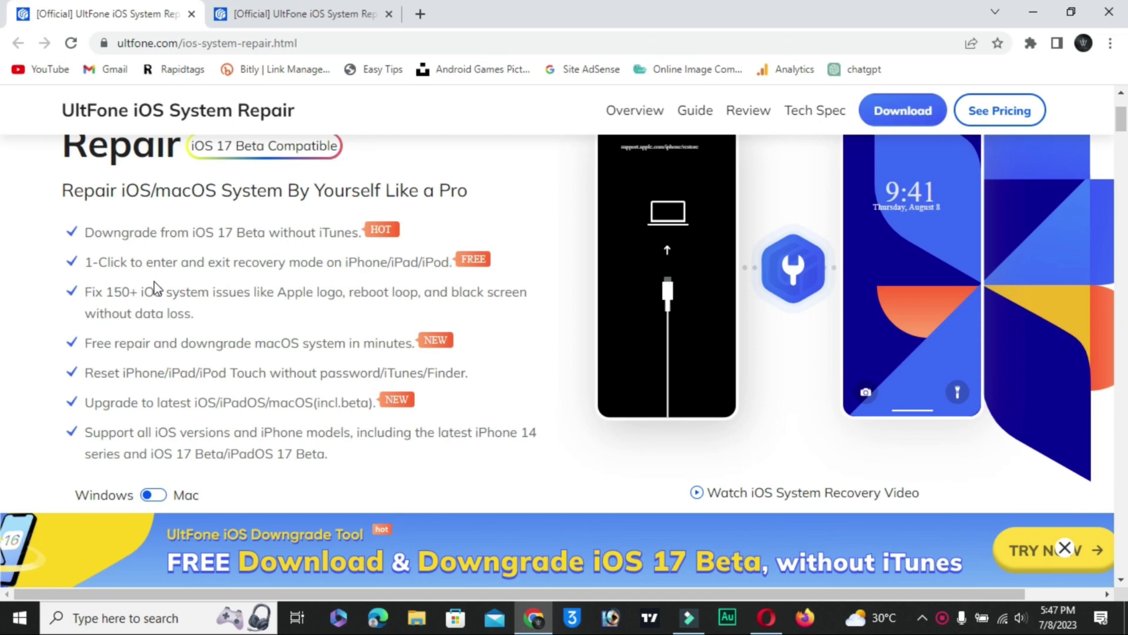
left_click_drag(84, 233, 368, 235)
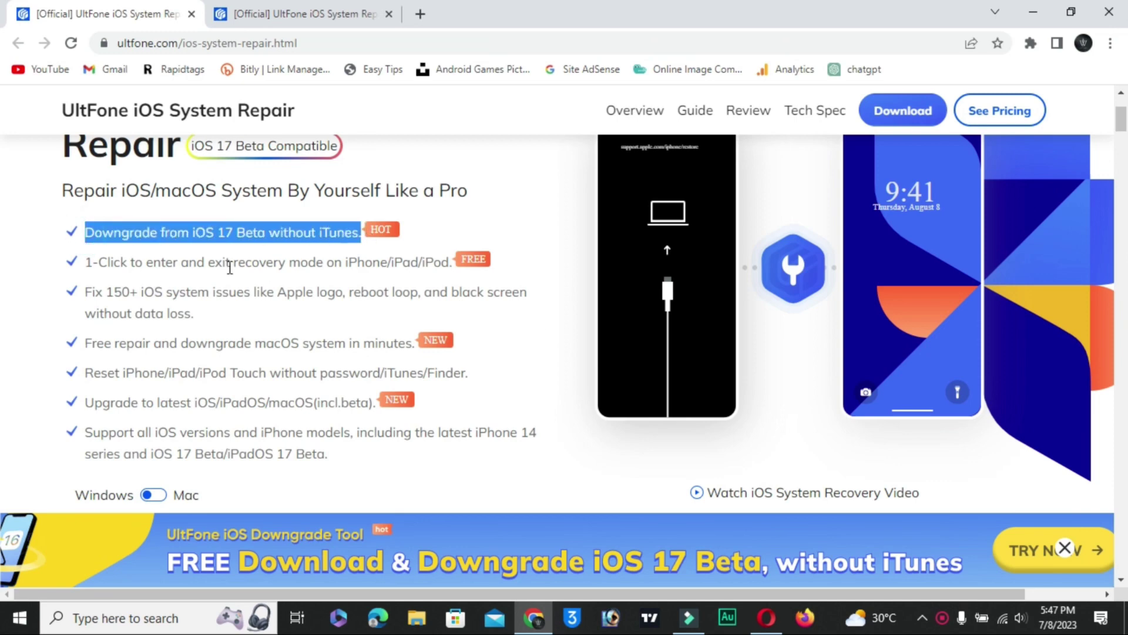
left_click_drag(87, 262, 483, 263)
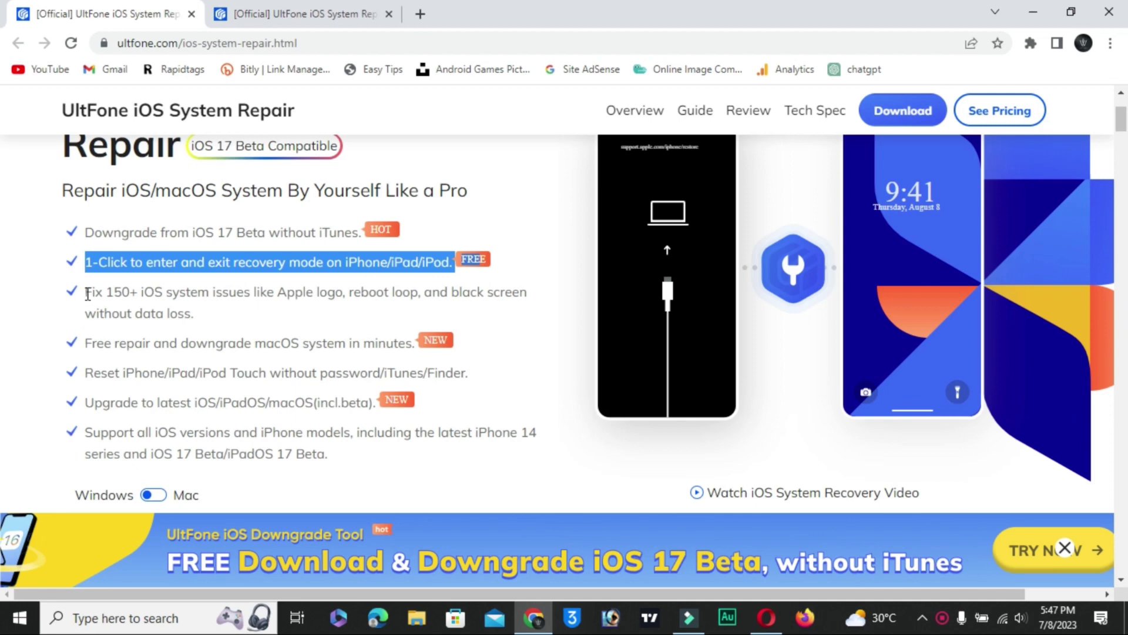
left_click_drag(87, 292, 281, 293)
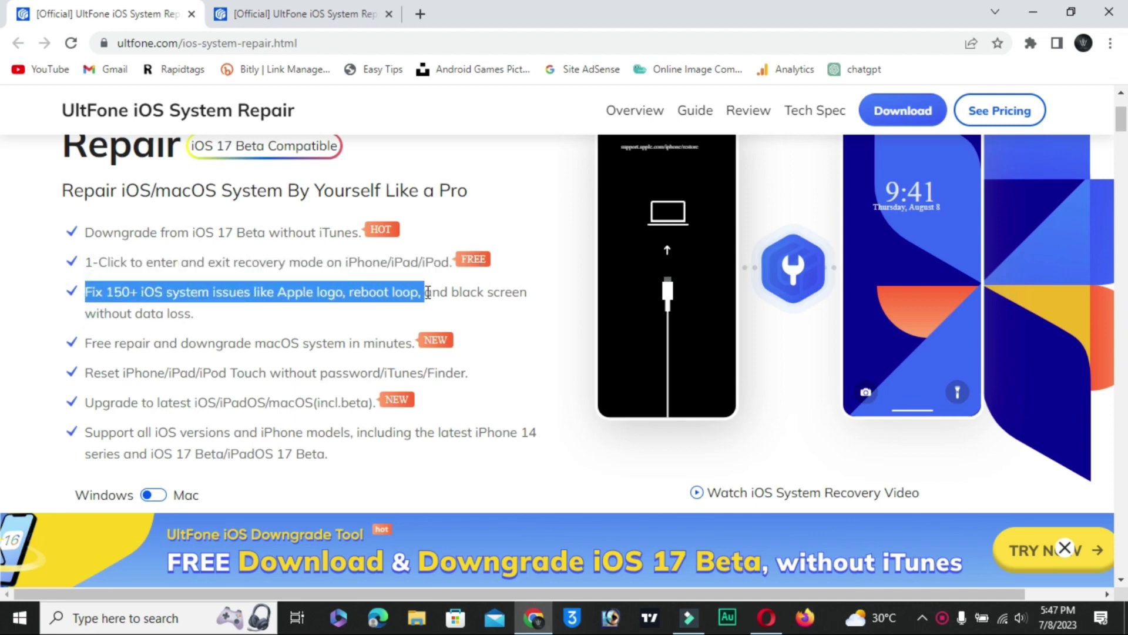
left_click_drag(529, 309, 82, 315)
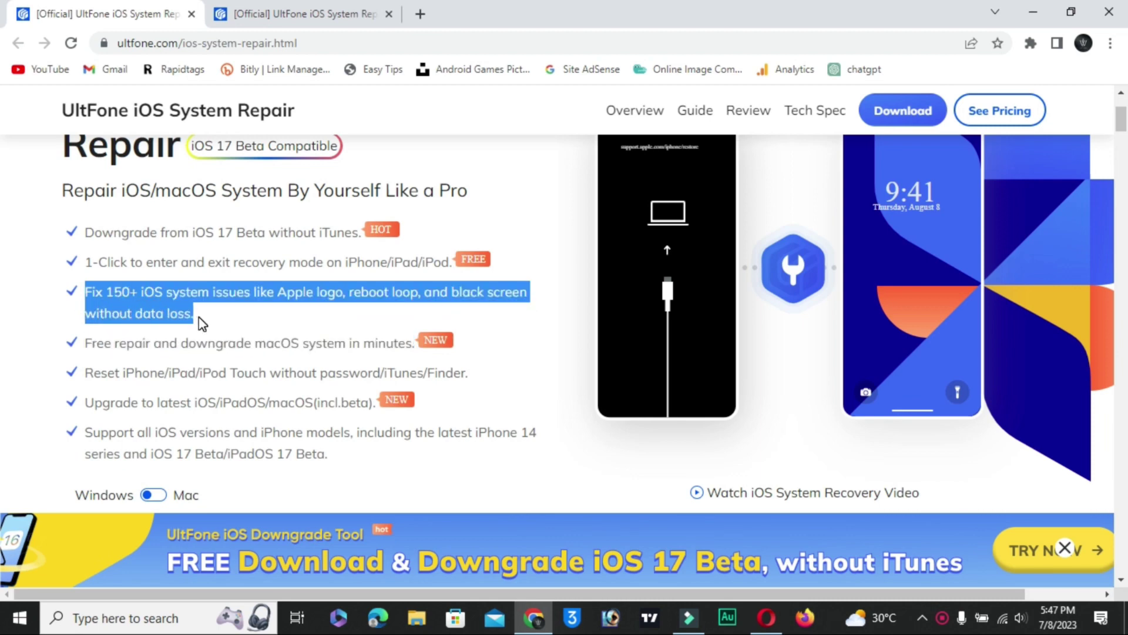
Highlight the macOS repair, passwordless reset and latest-iOS upgrade bullets in turn.
scroll(353, 384, "down", 1)
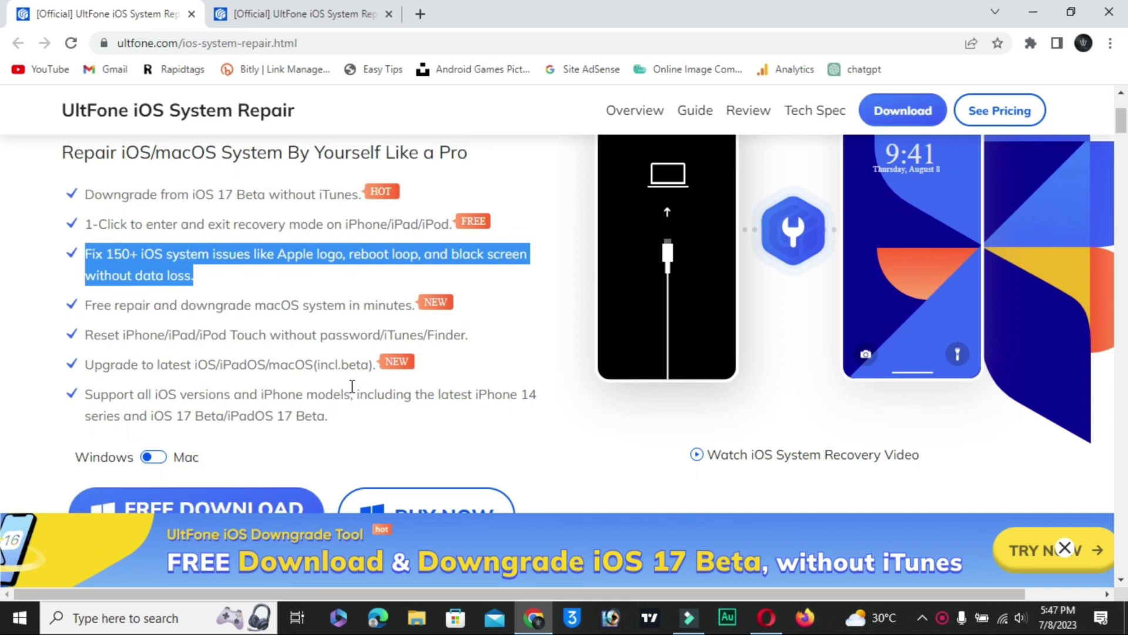
scroll(268, 252, "down", 1)
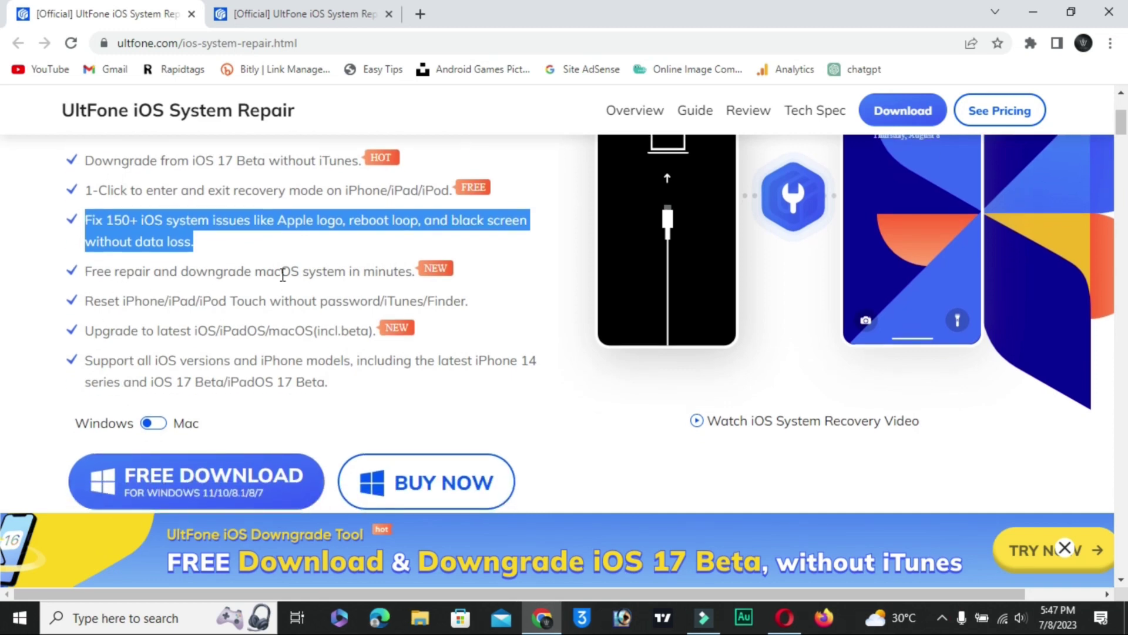
left_click_drag(91, 272, 457, 261)
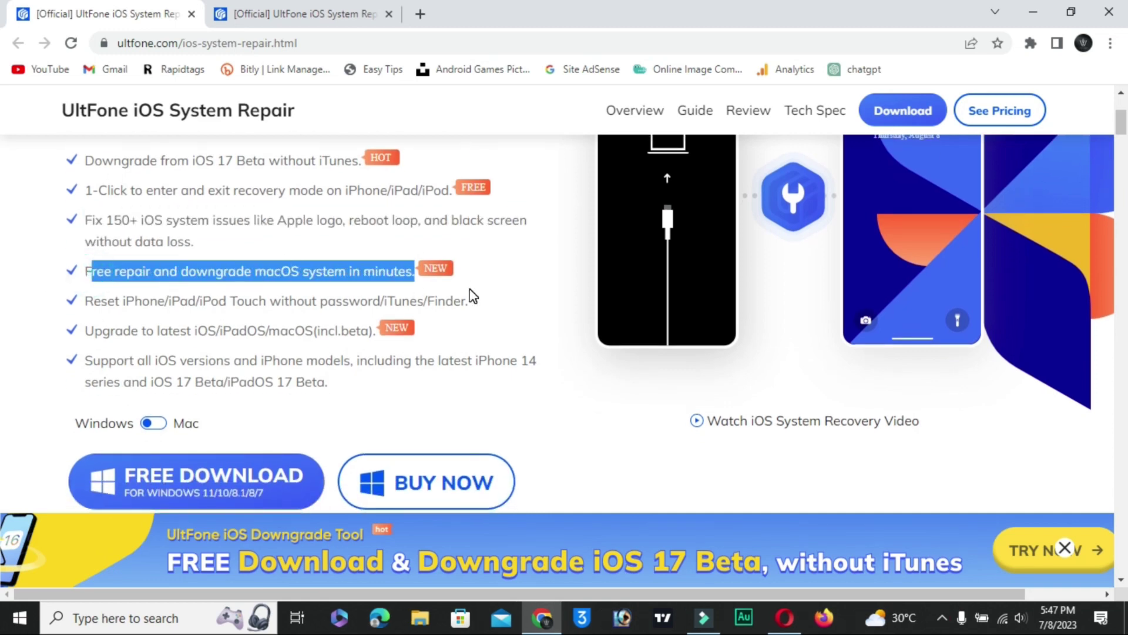
left_click(87, 296)
left_click_drag(88, 296, 492, 301)
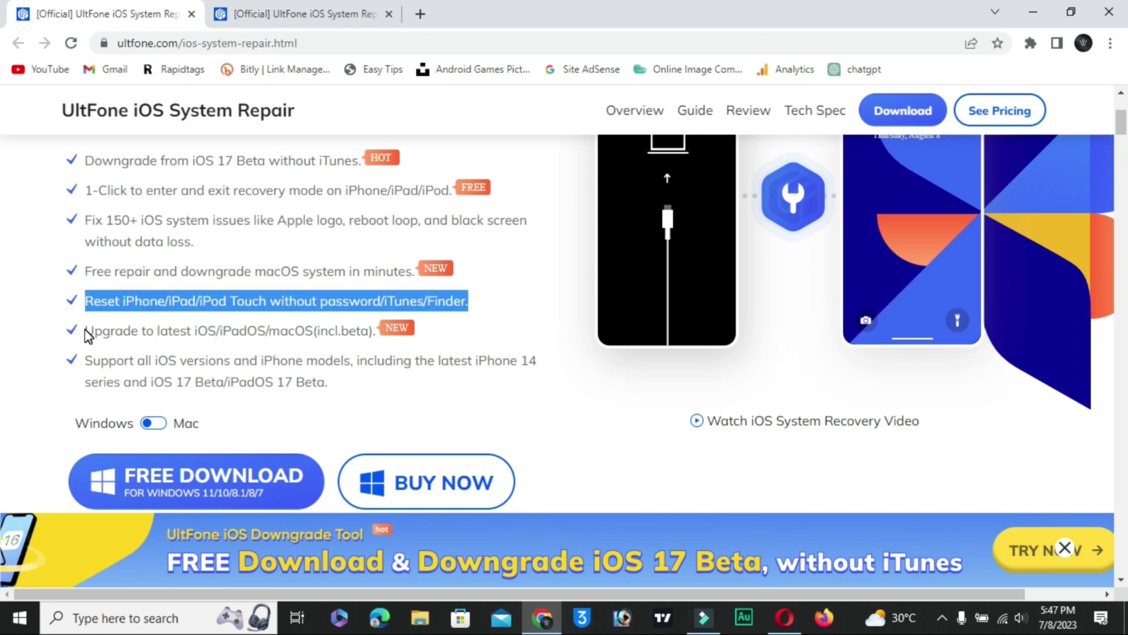
left_click_drag(87, 334, 376, 330)
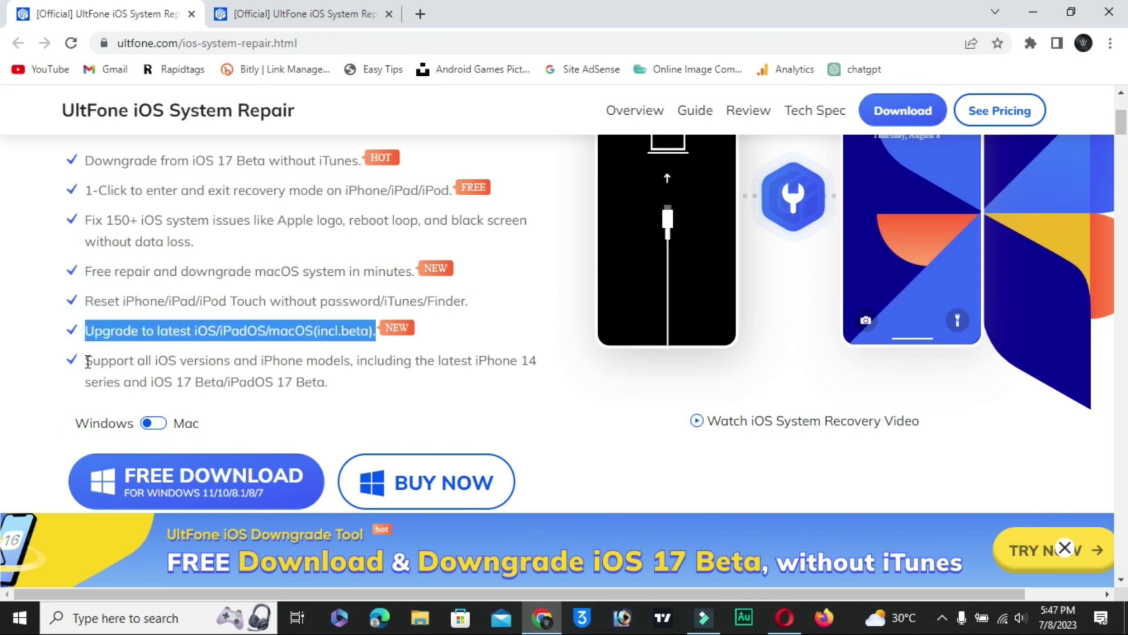
Select both lines of the 'Support all iOS versions' bullet.
left_click_drag(88, 361, 351, 359)
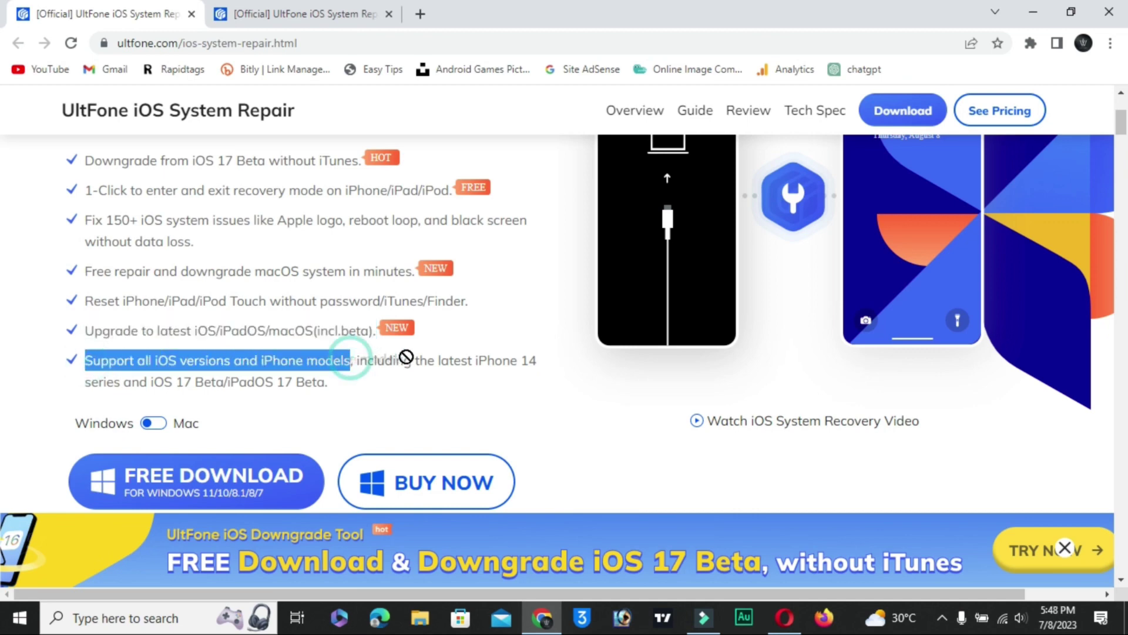
left_click(427, 380)
left_click_drag(89, 360, 451, 396)
Scroll down the product page and briefly highlight part of a section heading.
scroll(641, 322, "down", 4)
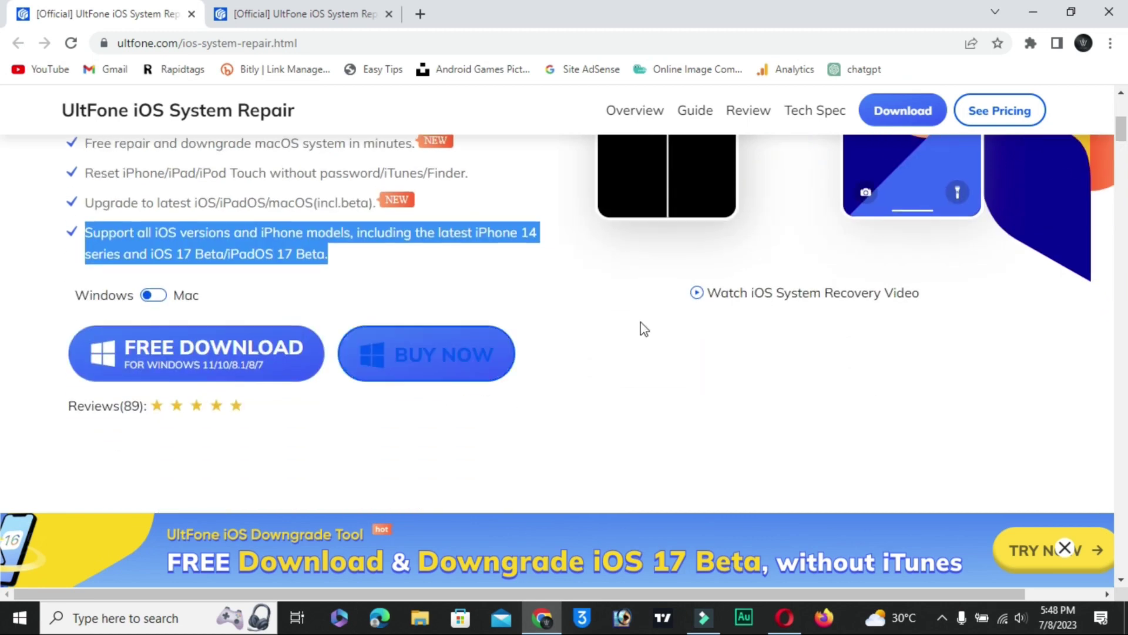
scroll(658, 382, "down", 3)
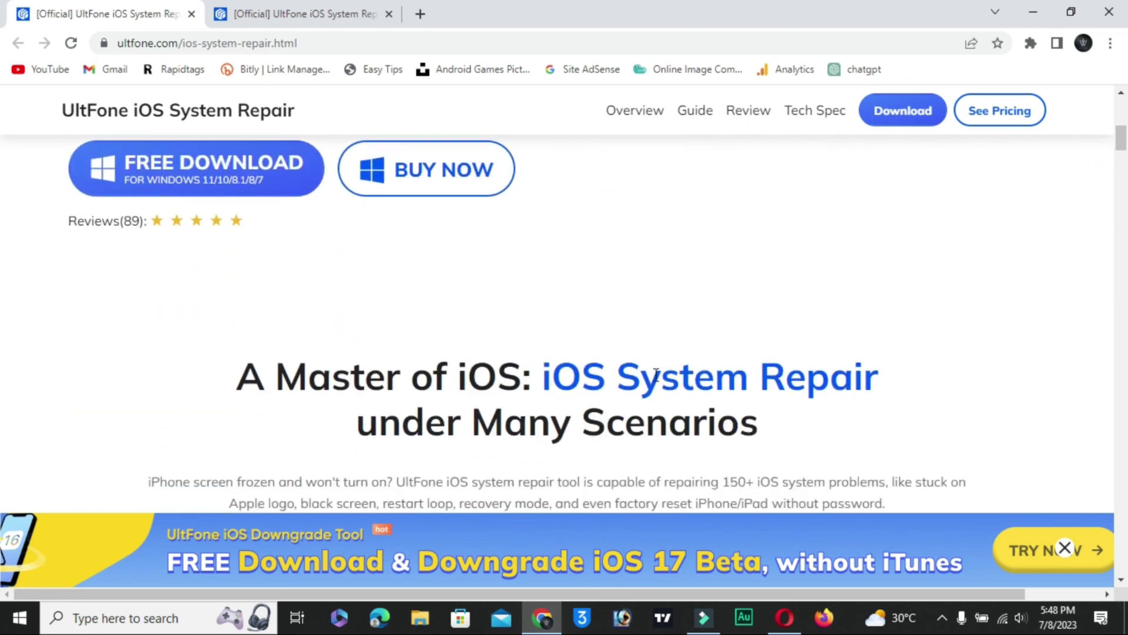
scroll(653, 359, "down", 2)
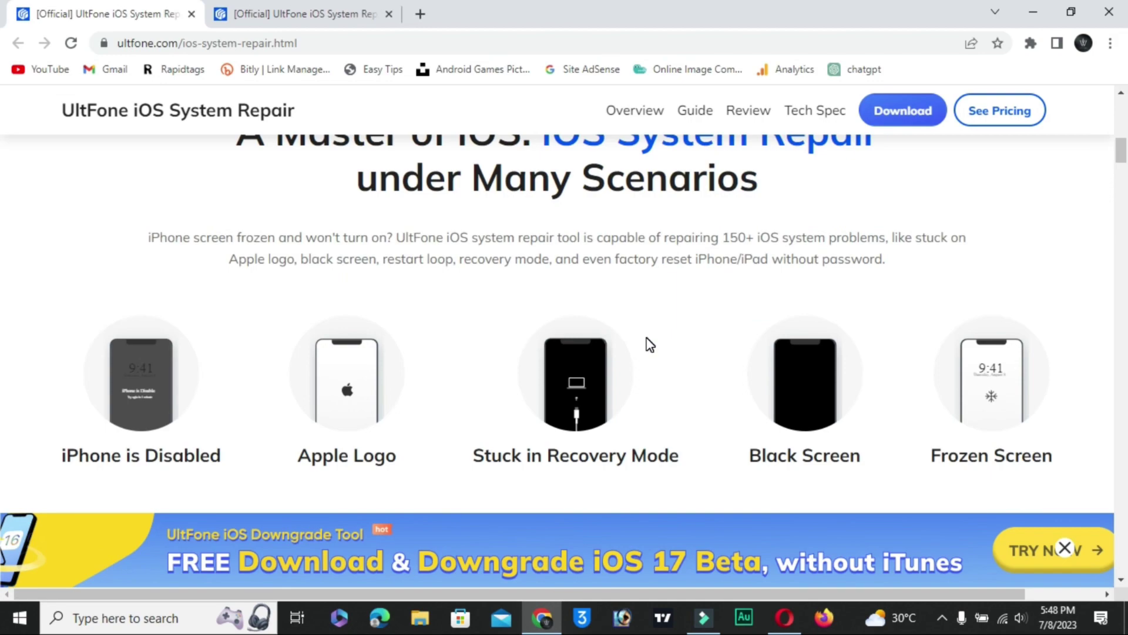
scroll(648, 341, "down", 7)
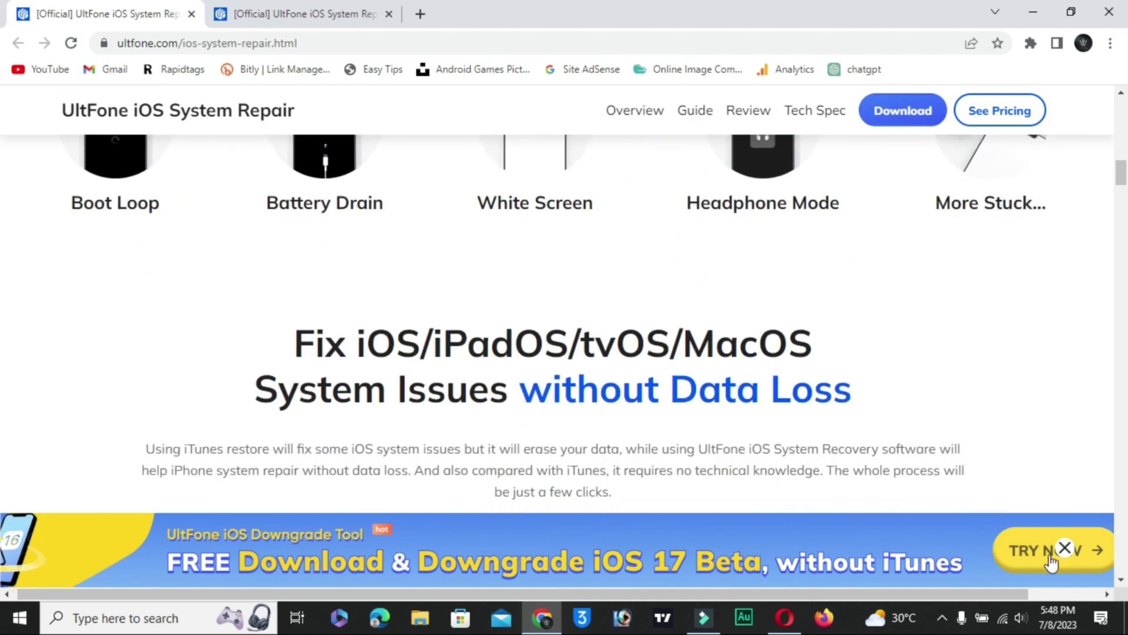
scroll(832, 421, "down", 18)
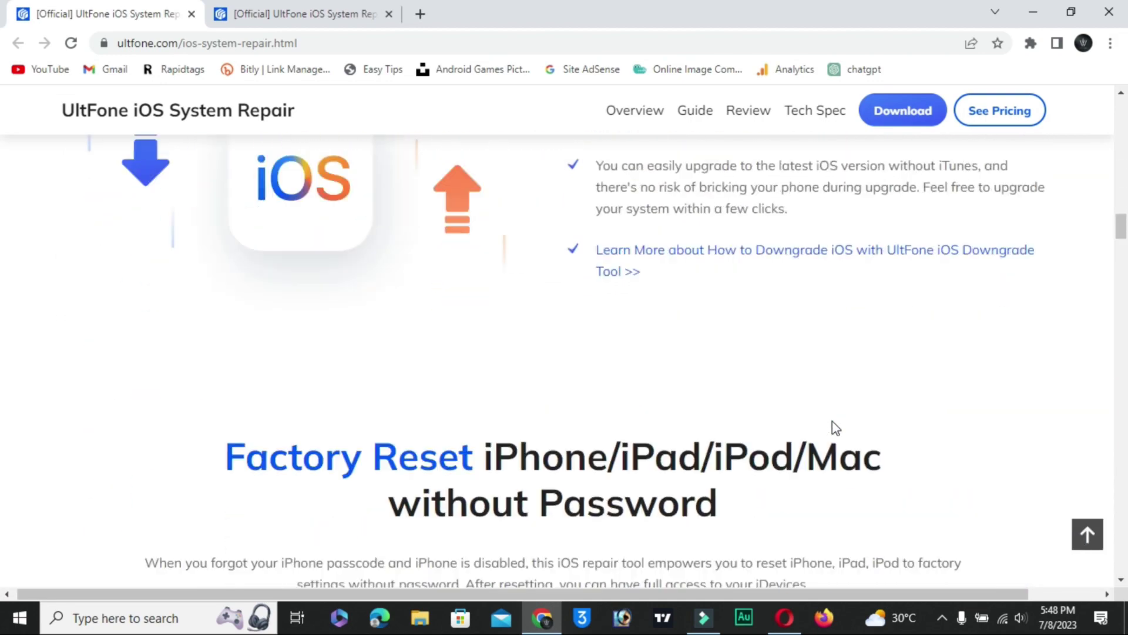
scroll(832, 421, "up", 20)
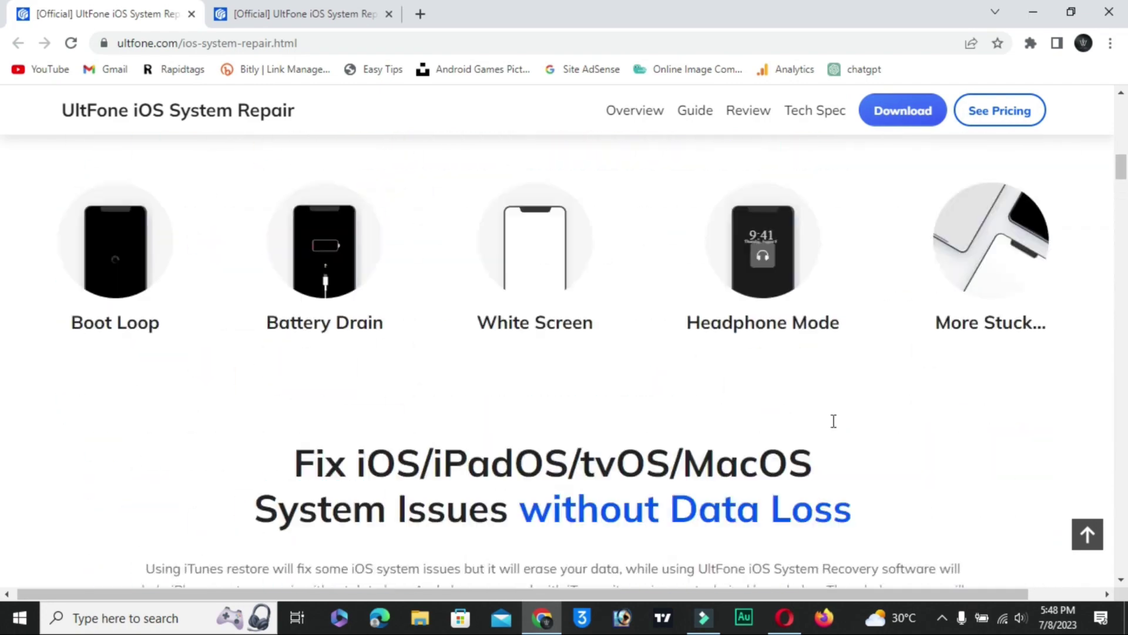
scroll(832, 420, "up", 8)
scroll(832, 421, "down", 11)
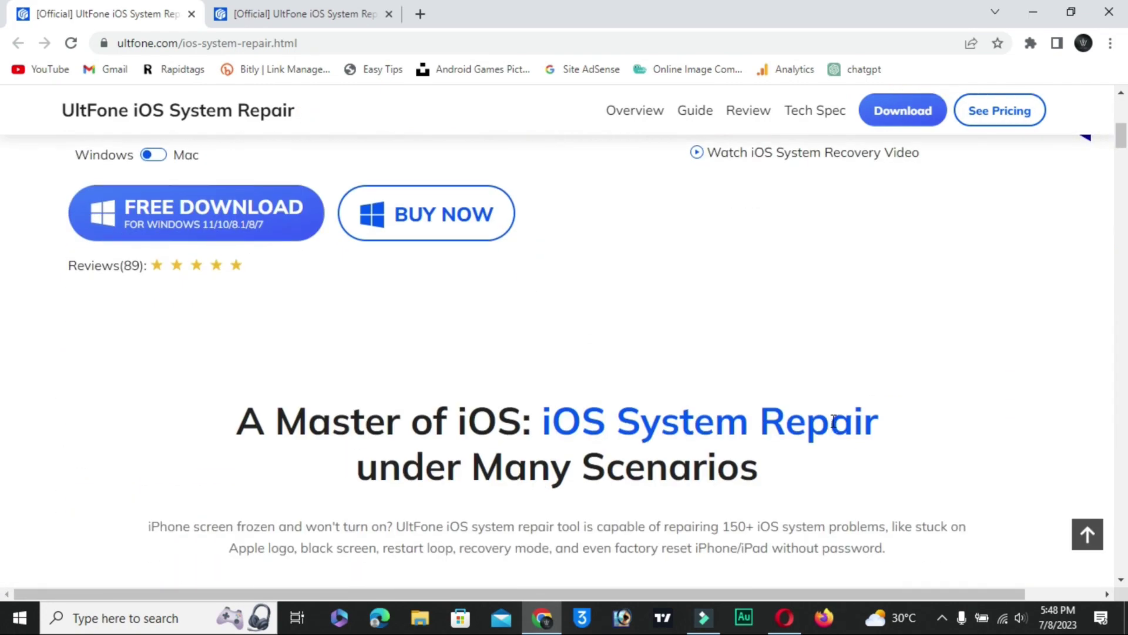
scroll(559, 345, "up", 3)
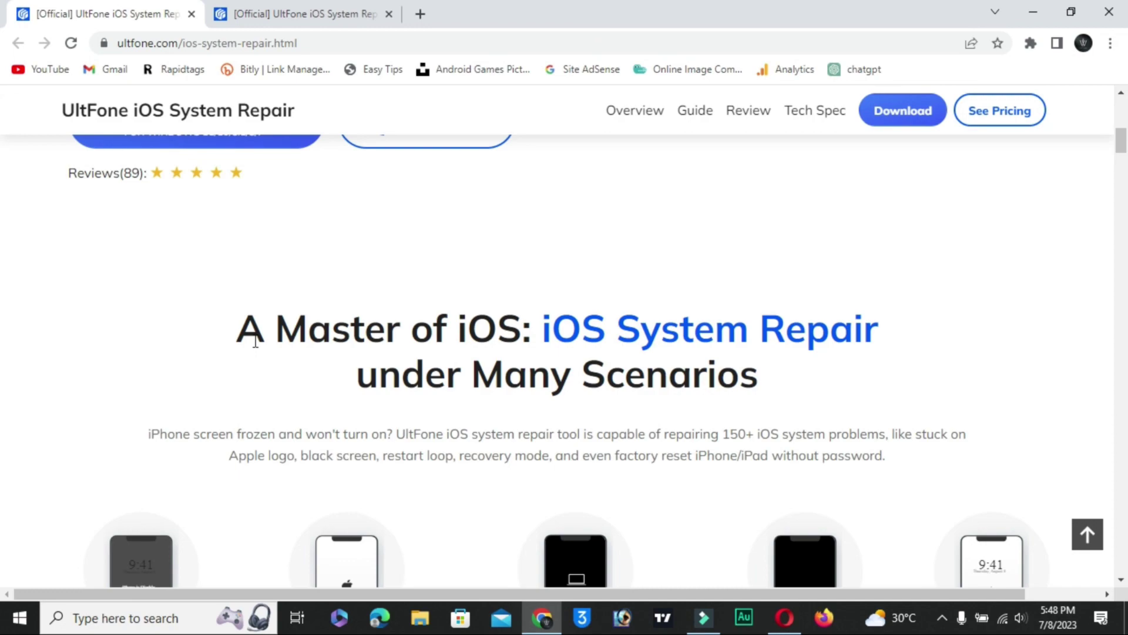
left_click_drag(462, 349, 828, 342)
left_click(919, 347)
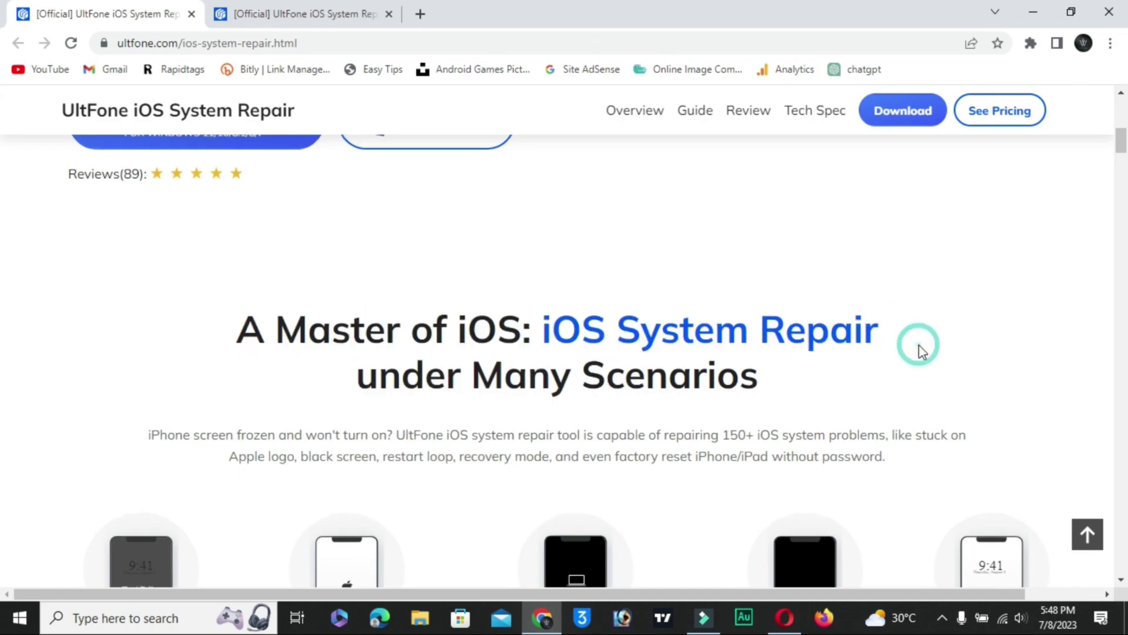
Highlight the 'A Master of iOS' section heading.
scroll(921, 353, "up", 5)
scroll(919, 346, "up", 3)
scroll(922, 349, "down", 11)
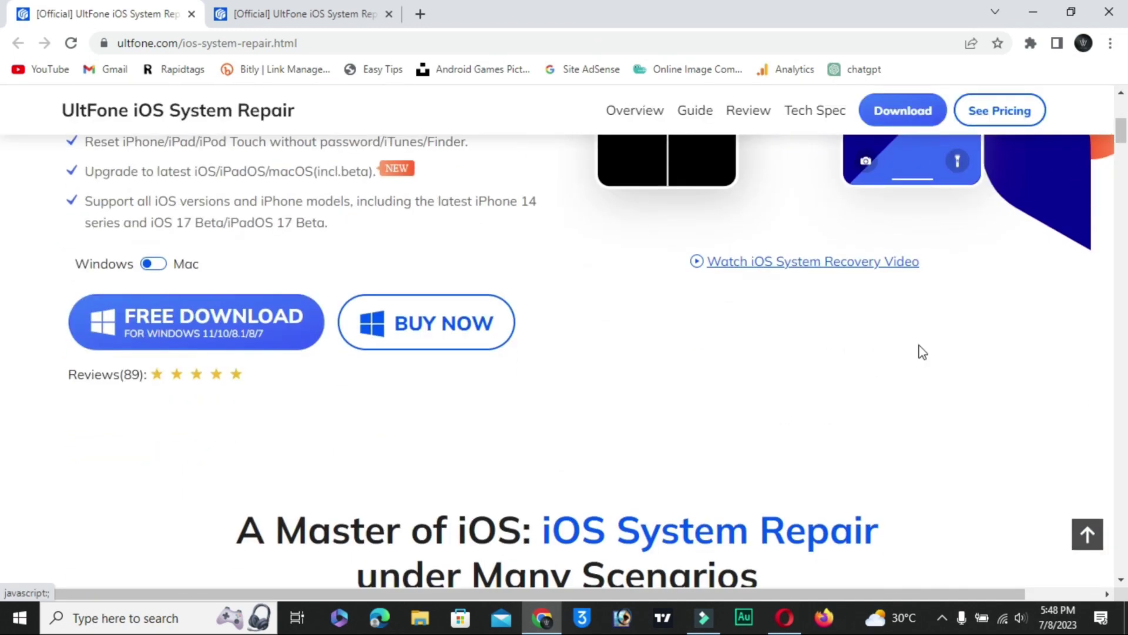
scroll(919, 347, "up", 10)
scroll(919, 350, "down", 10)
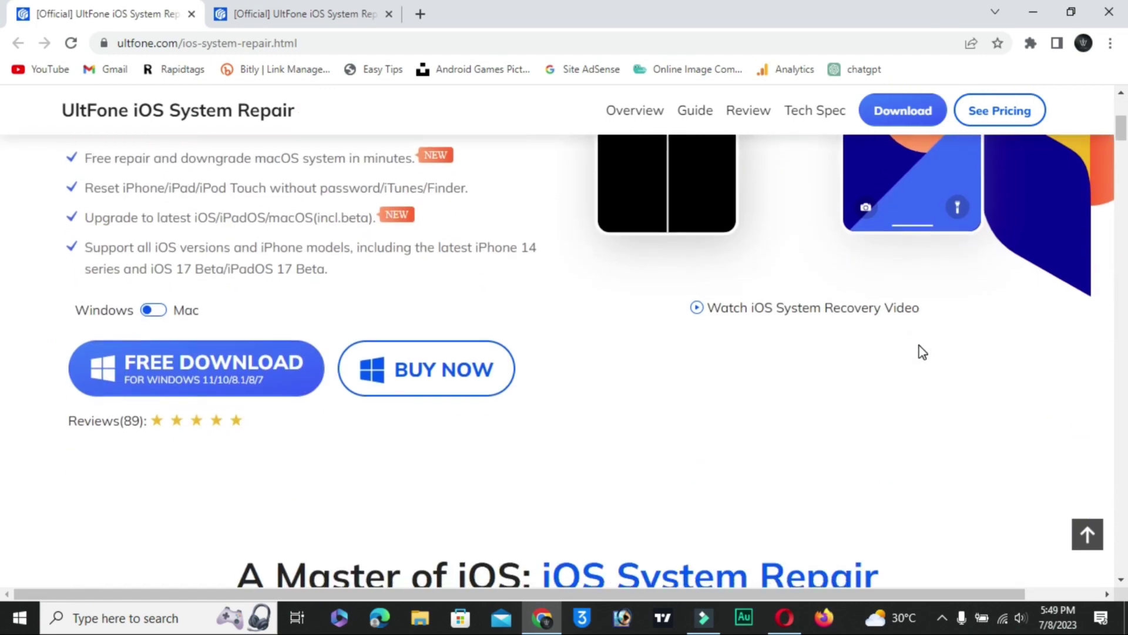
scroll(922, 352, "down", 2)
scroll(376, 385, "up", 4)
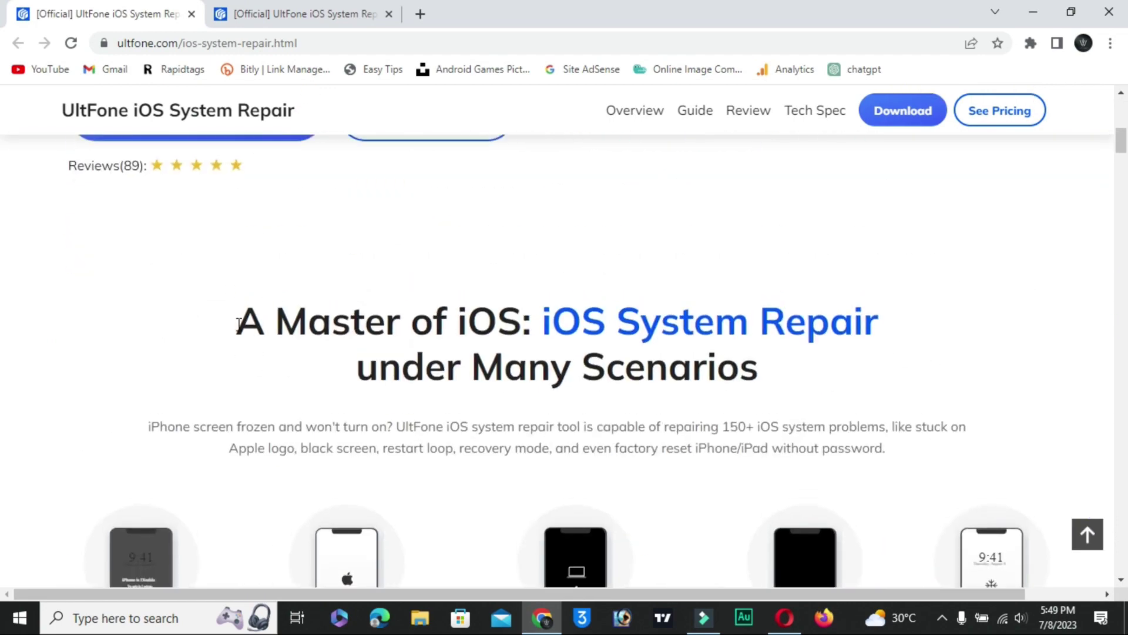
left_click_drag(238, 325, 886, 379)
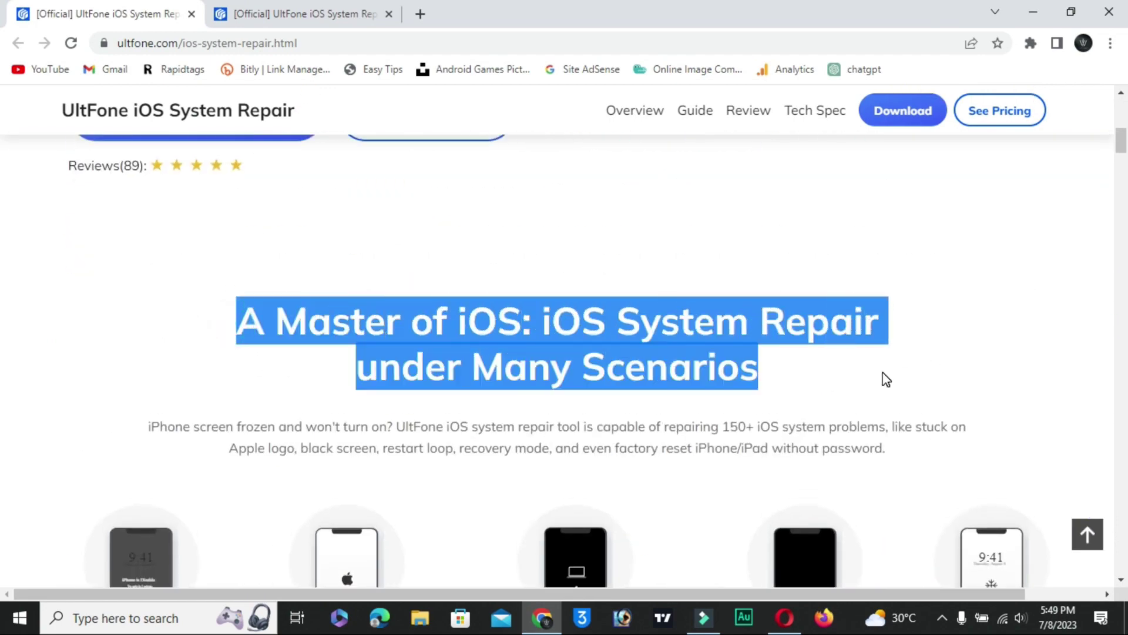
Highlight the scenario labels starting with 'iPhone is Disabled', then clear them.
scroll(886, 379, "down", 4)
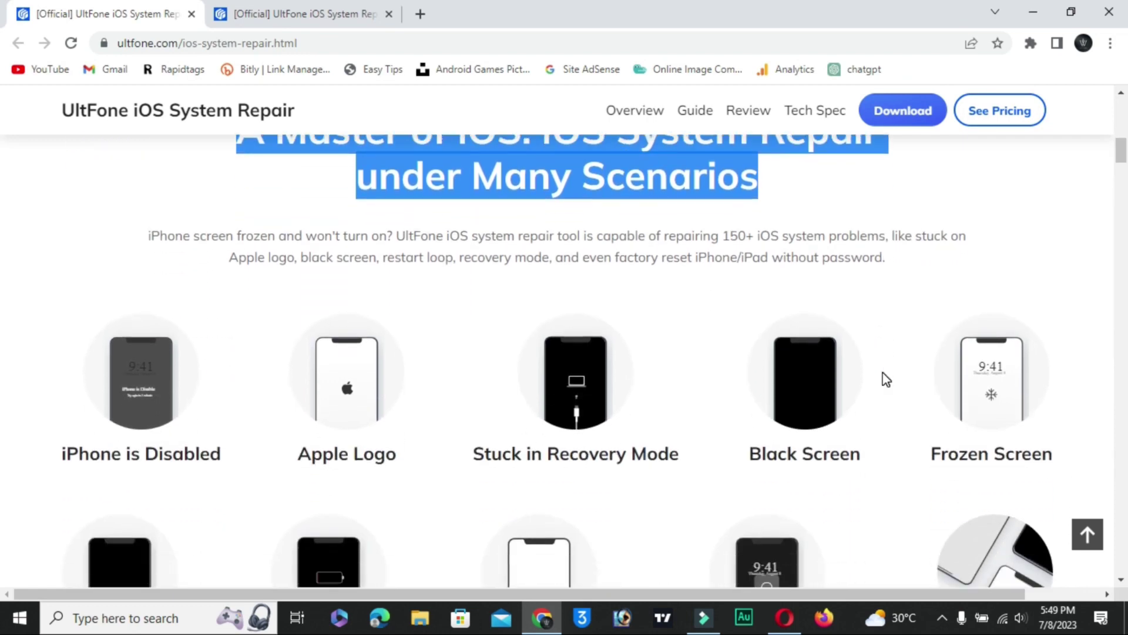
scroll(886, 379, "down", 1)
left_click_drag(42, 362, 268, 363)
left_click_drag(450, 375, 900, 351)
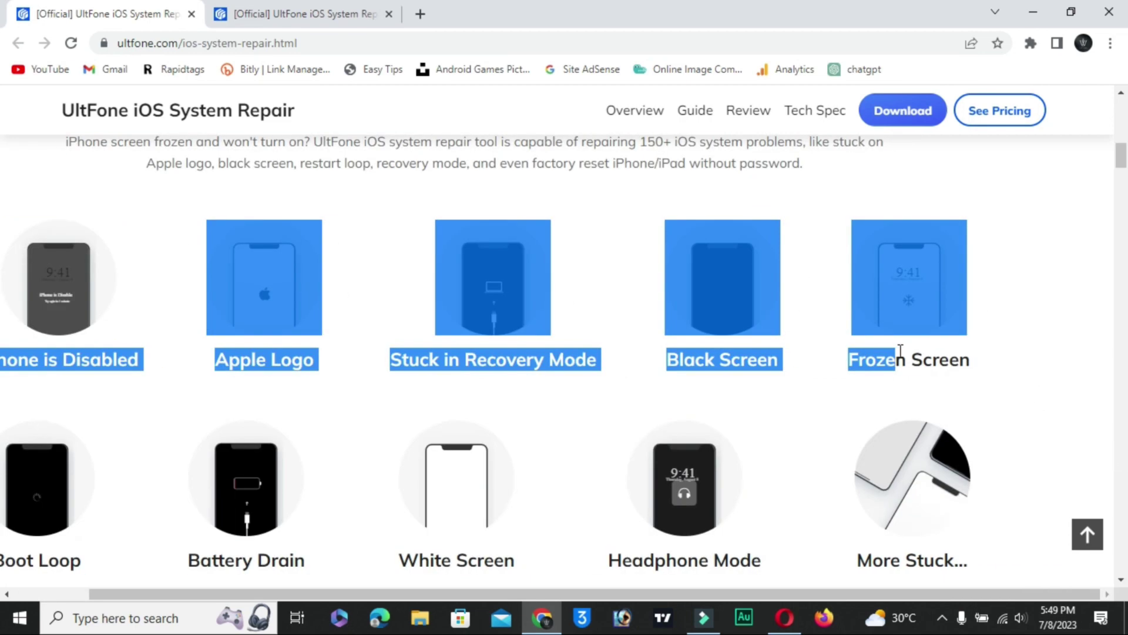
left_click(980, 402)
Highlight the 'Fix iOS/iPadOS/tvOS/MacOS System Issues' heading and scroll toward Factory Reset.
scroll(978, 400, "down", 2)
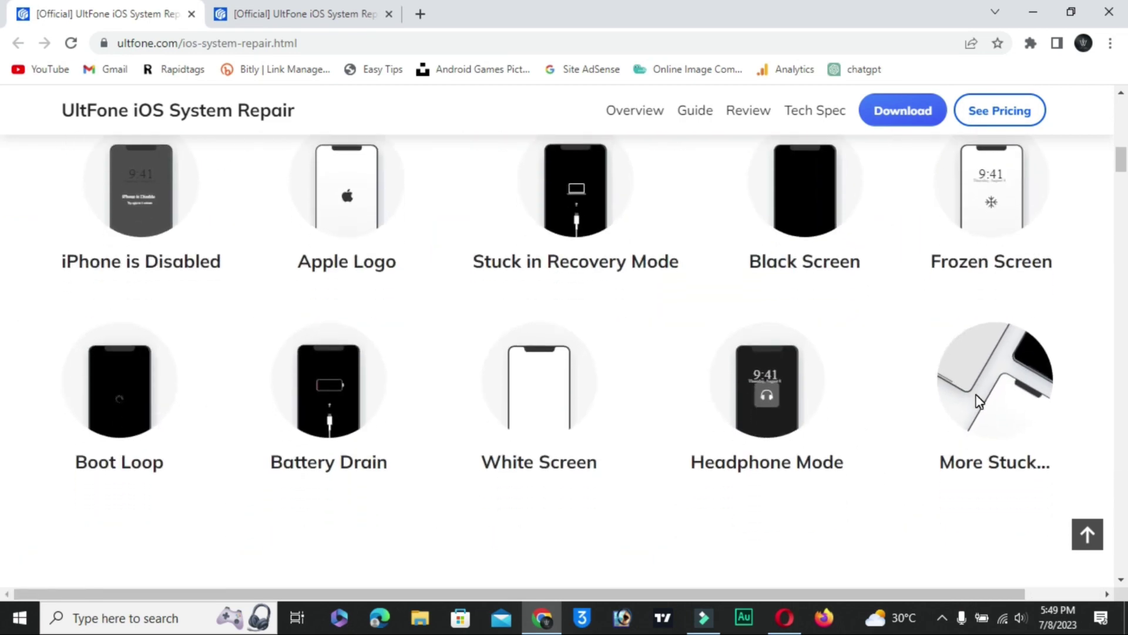
scroll(977, 400, "down", 5)
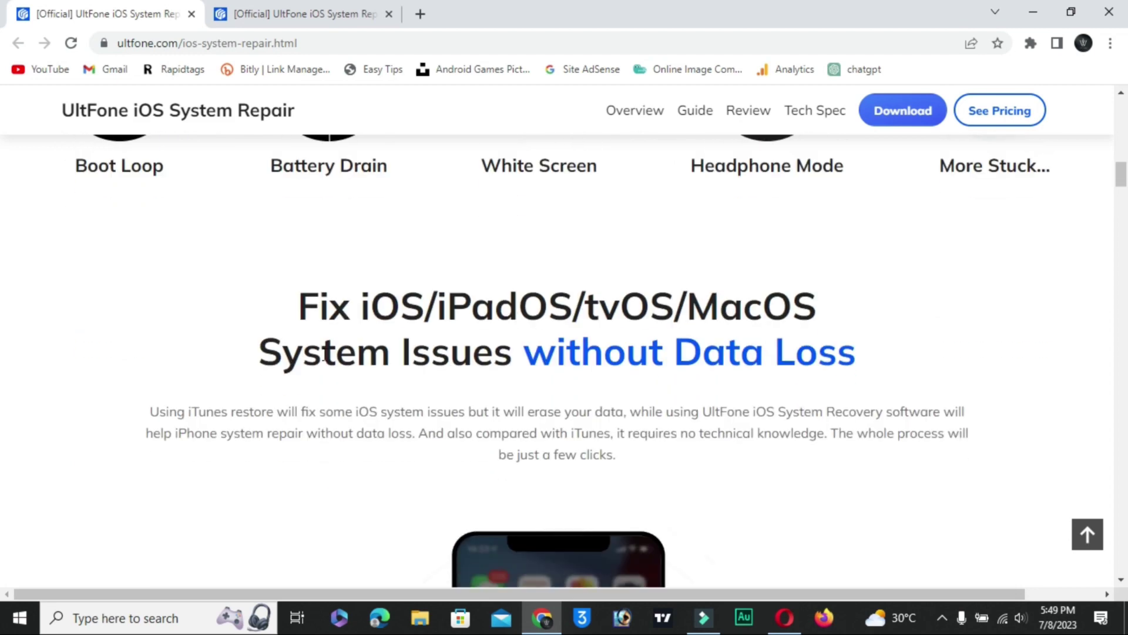
left_click_drag(293, 311, 883, 367)
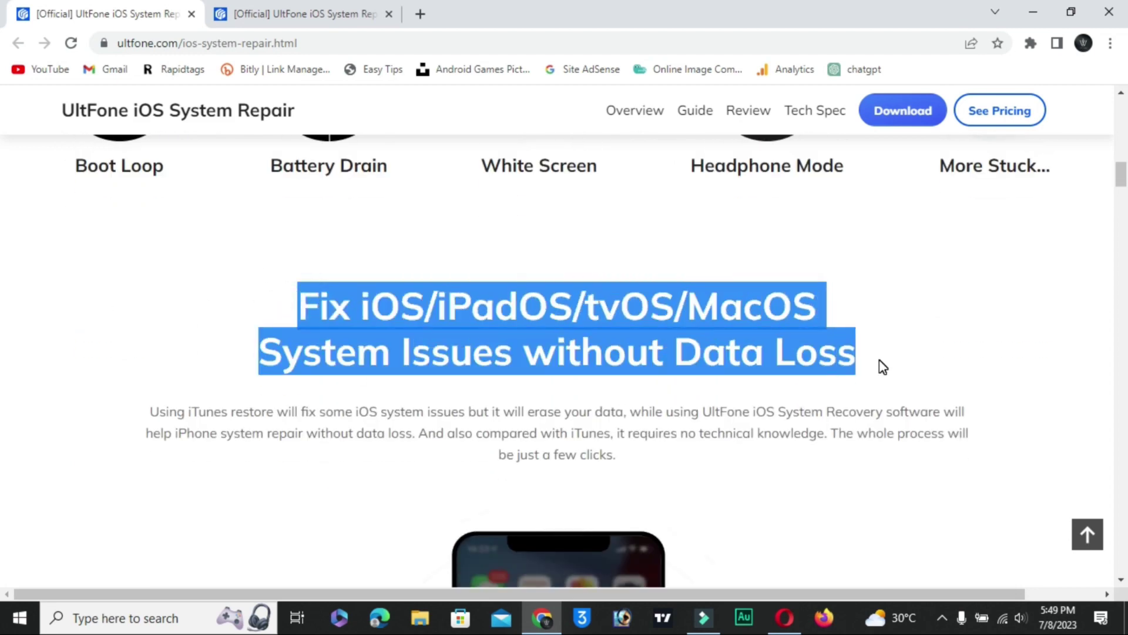
scroll(882, 456, "down", 20)
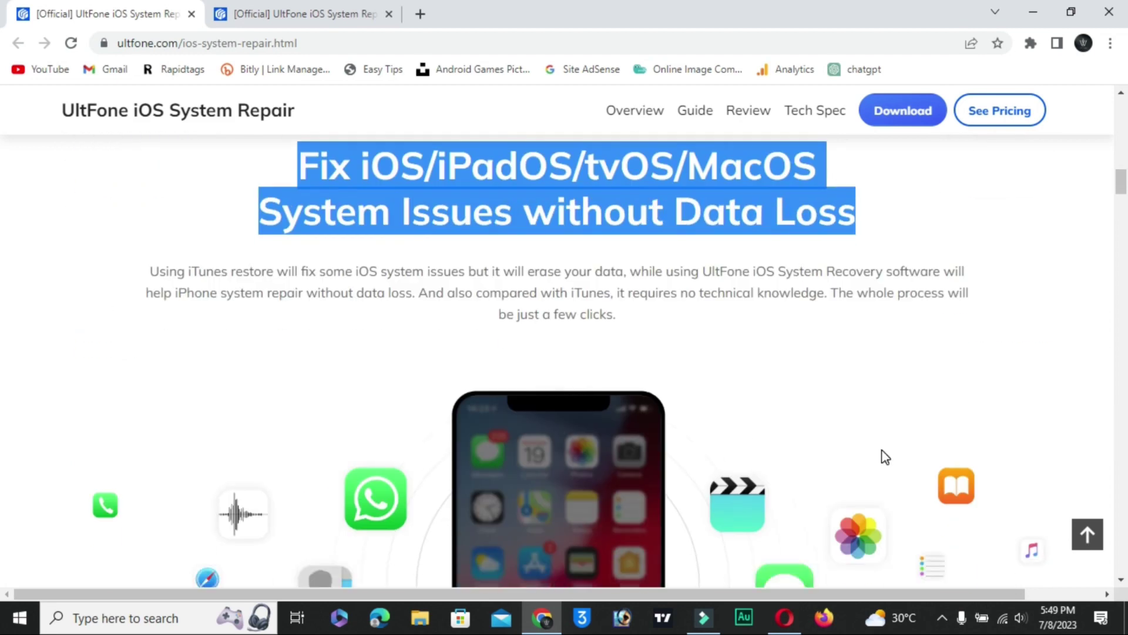
scroll(886, 457, "up", 6)
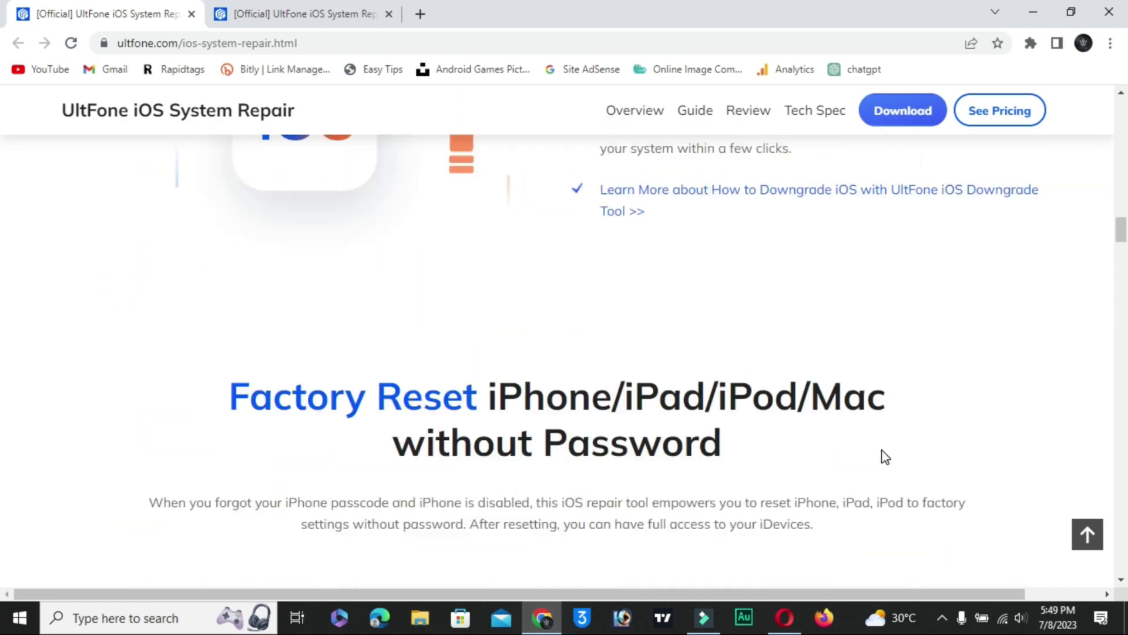